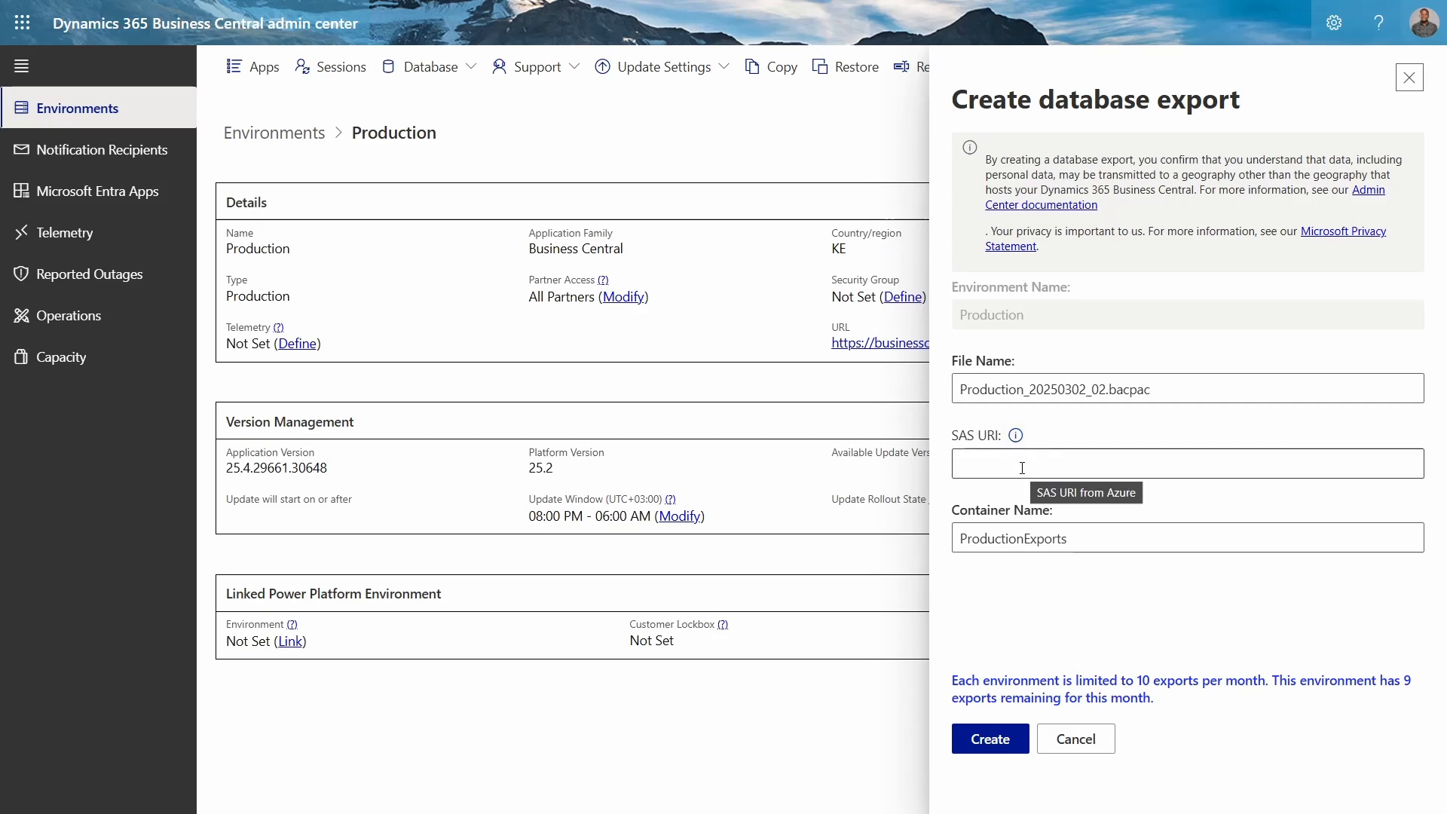
Step: Switch to the Azure portal and name the new storage account akauntiyetu, keeping the BCAdminExports resource group
key(ctrl+Tab)
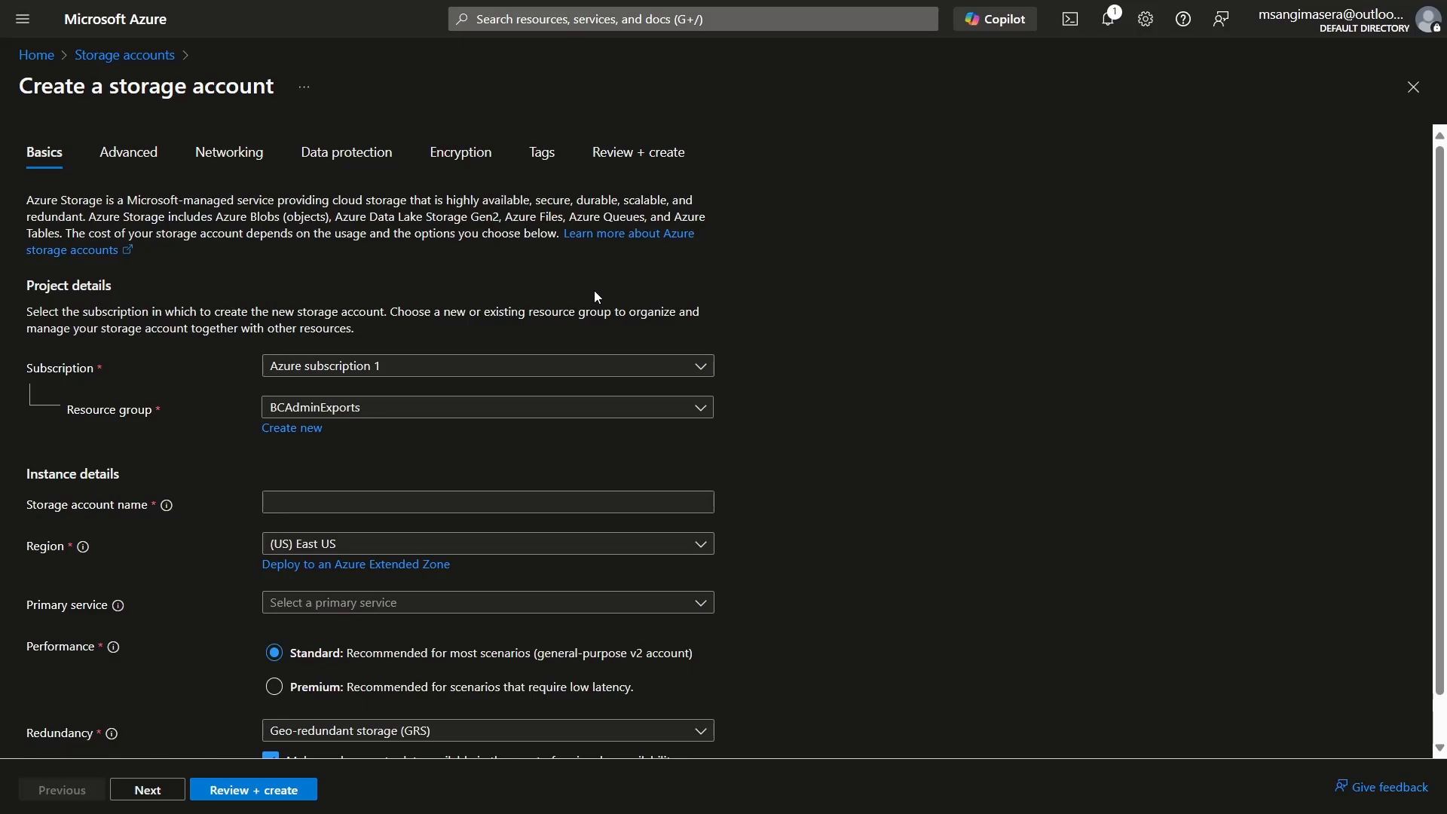
click(698, 413)
click(697, 413)
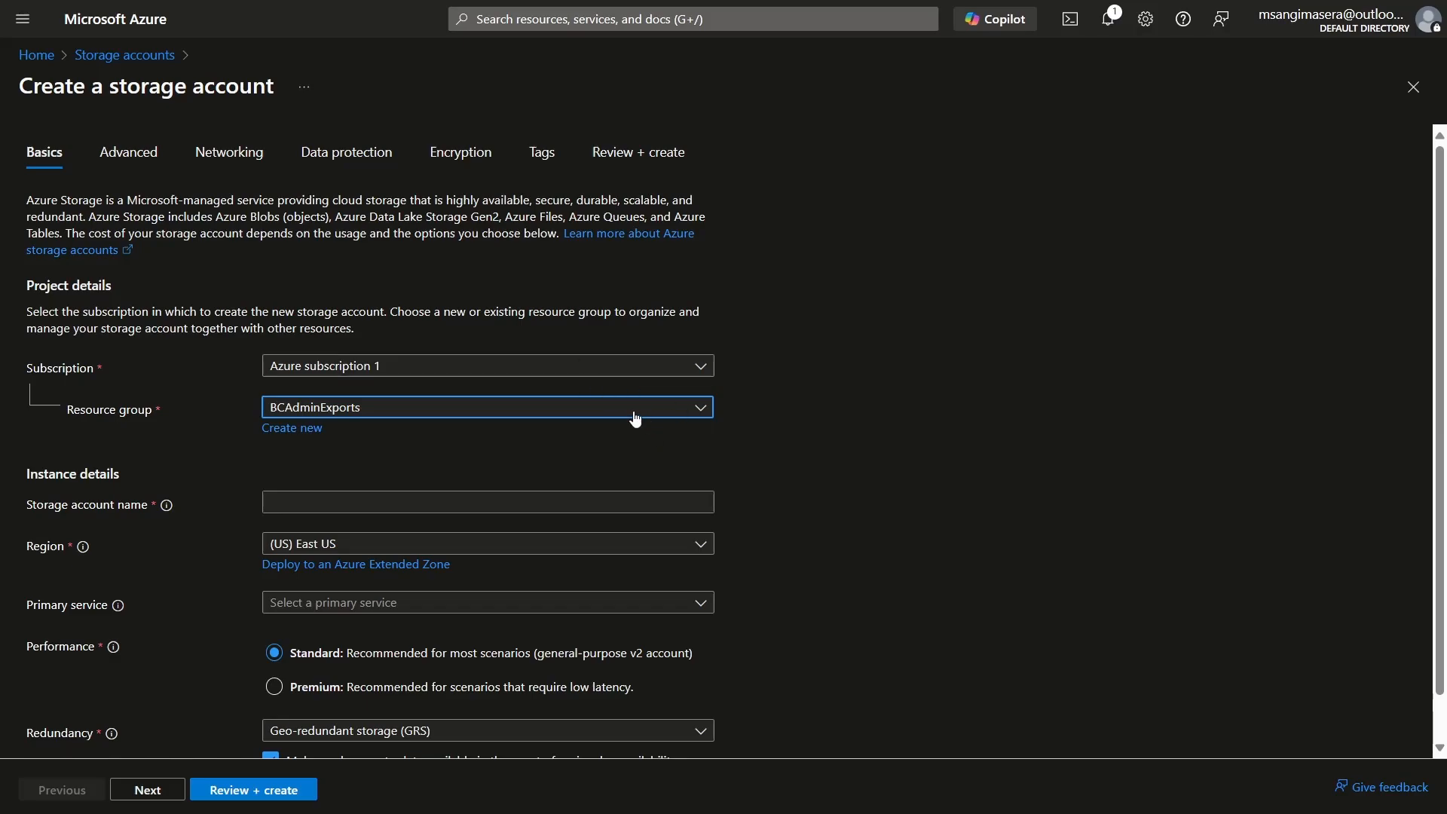
click(451, 501)
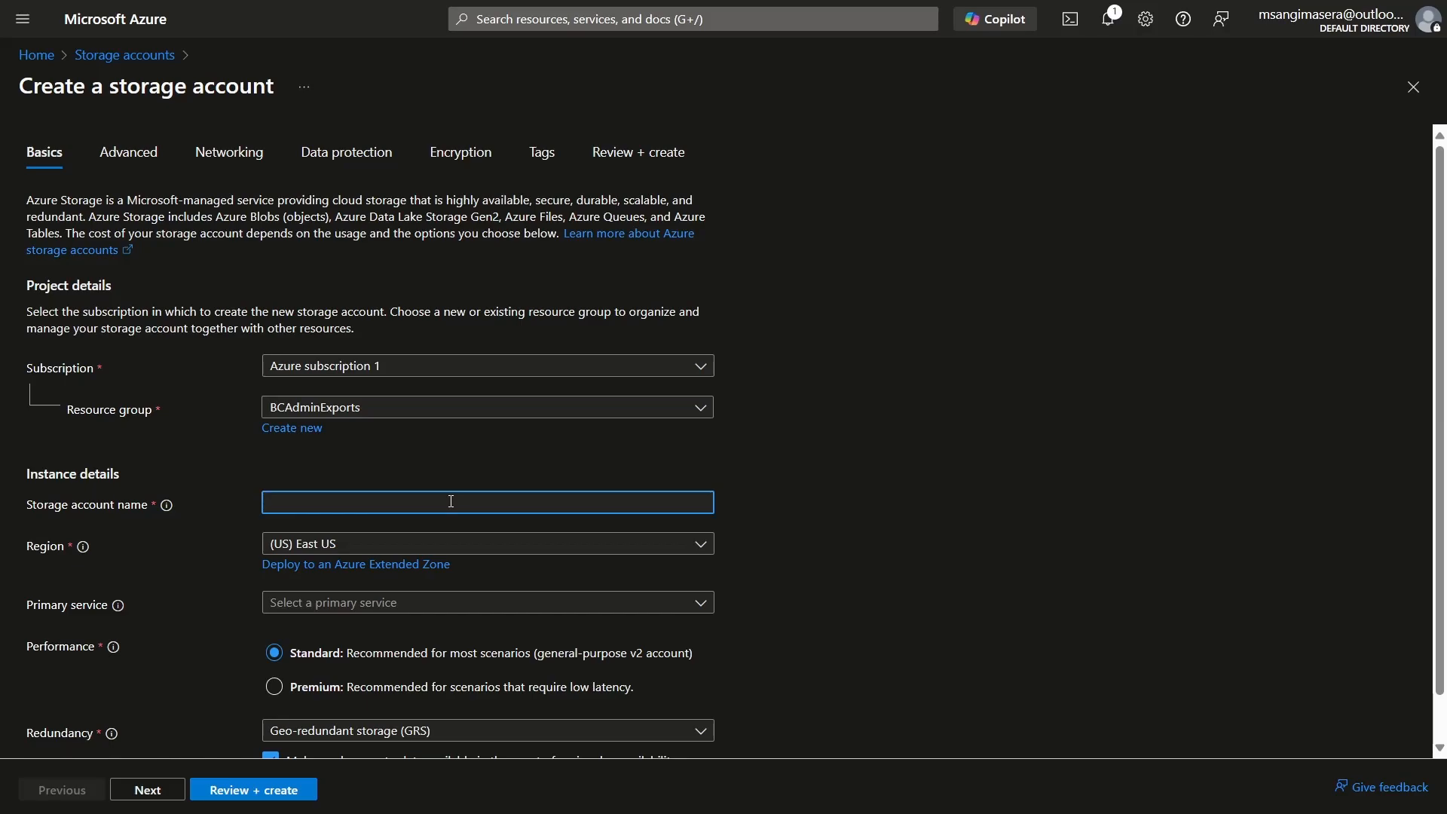
text(akaunti_yetu)
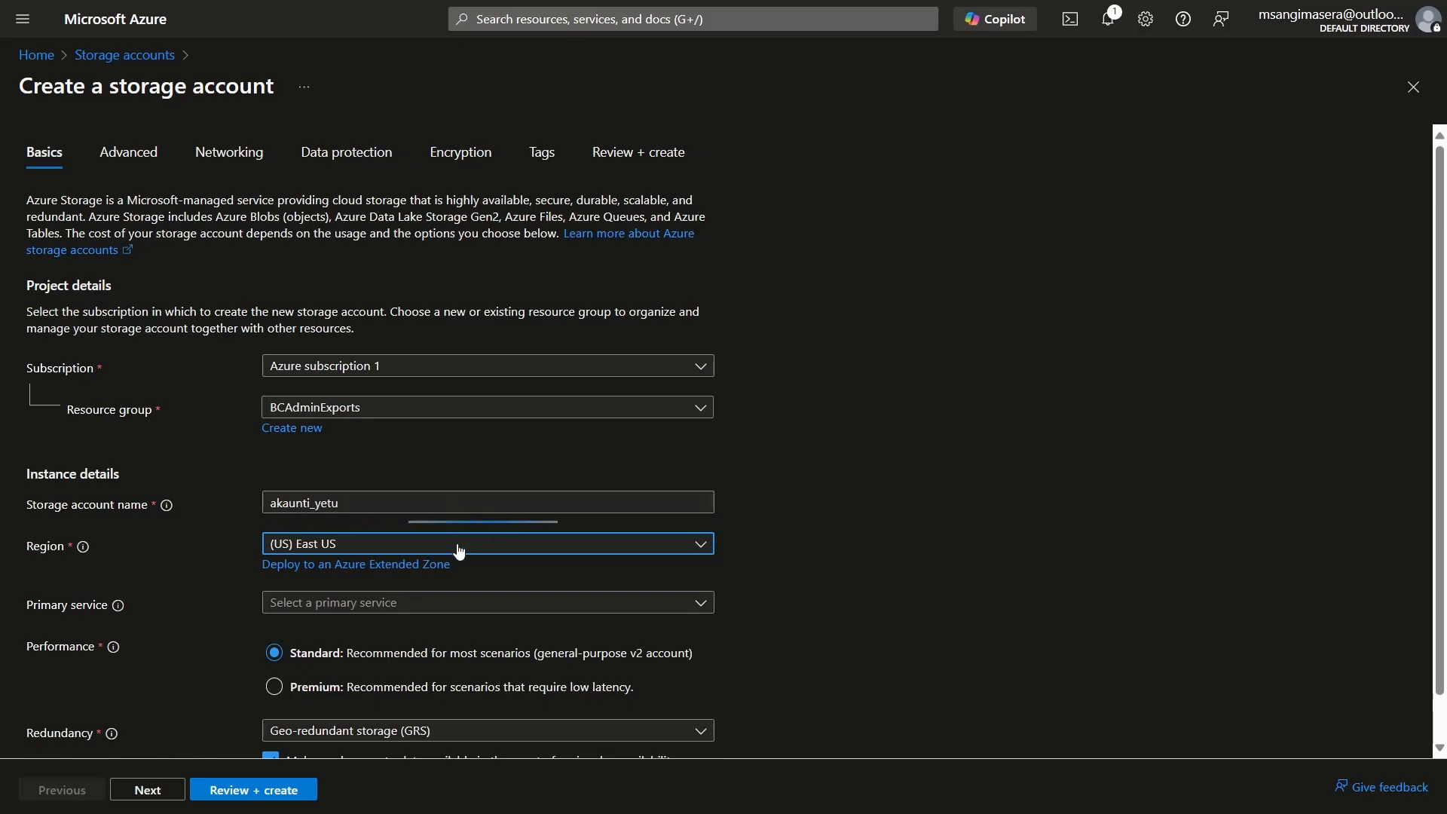
click(321, 501)
key(BackSpace)
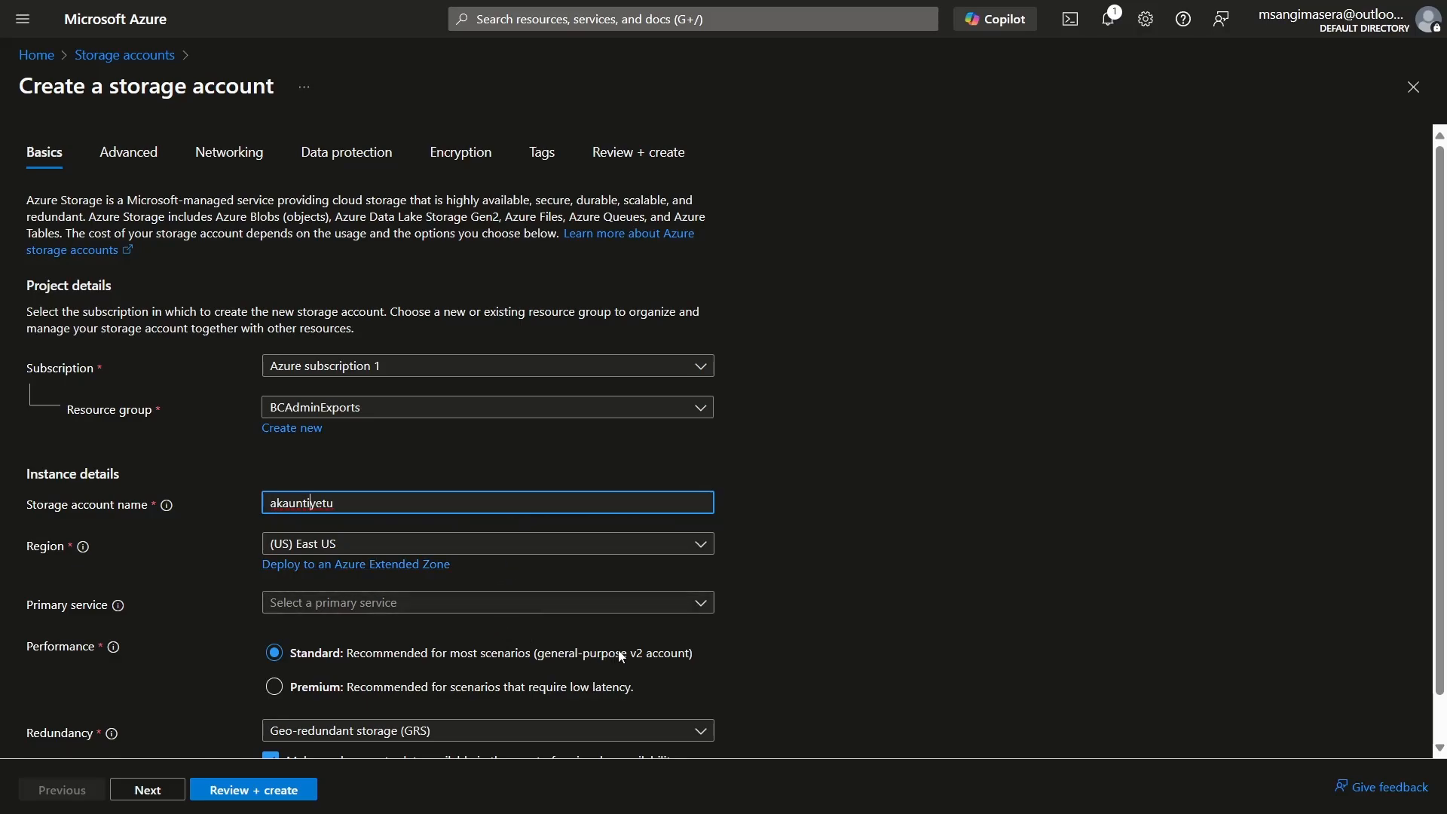
Step: Set the primary service to Azure Blob Storage or Azure Data Lake Storage Gen 2, with Geo-redundant storage (GRS) redundancy
click(658, 607)
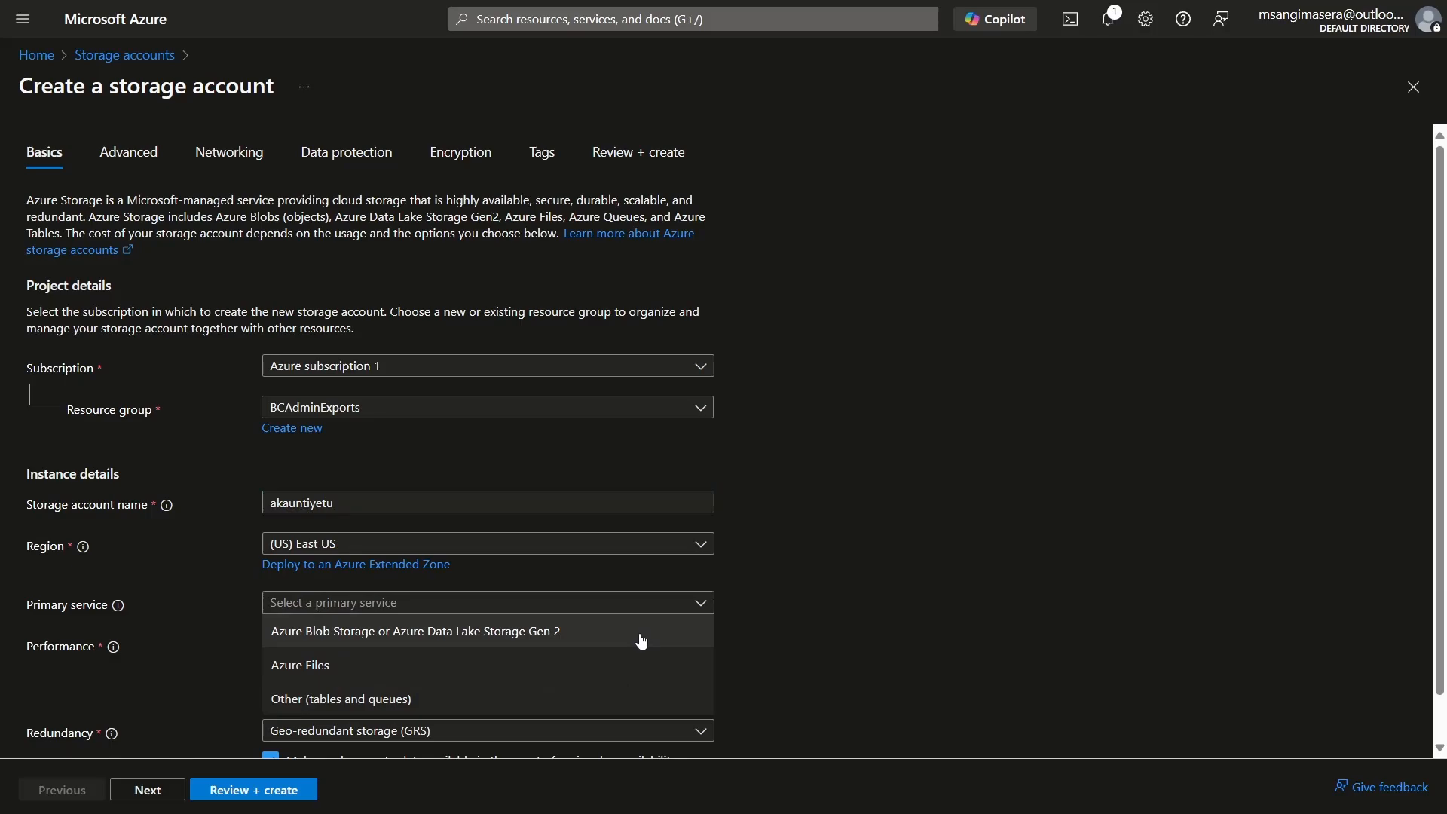
click(642, 636)
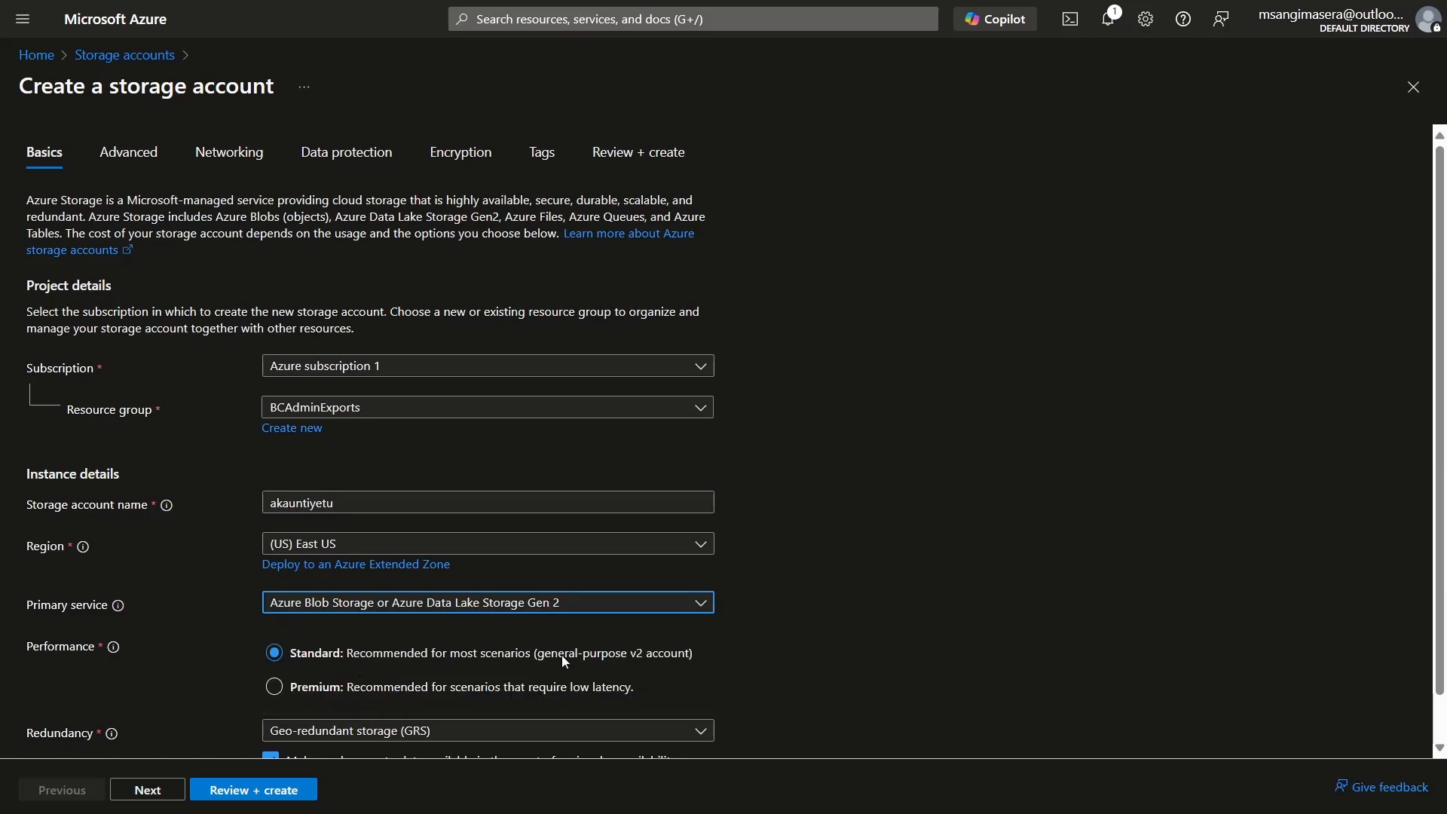
scroll(1440, 527, down, 1)
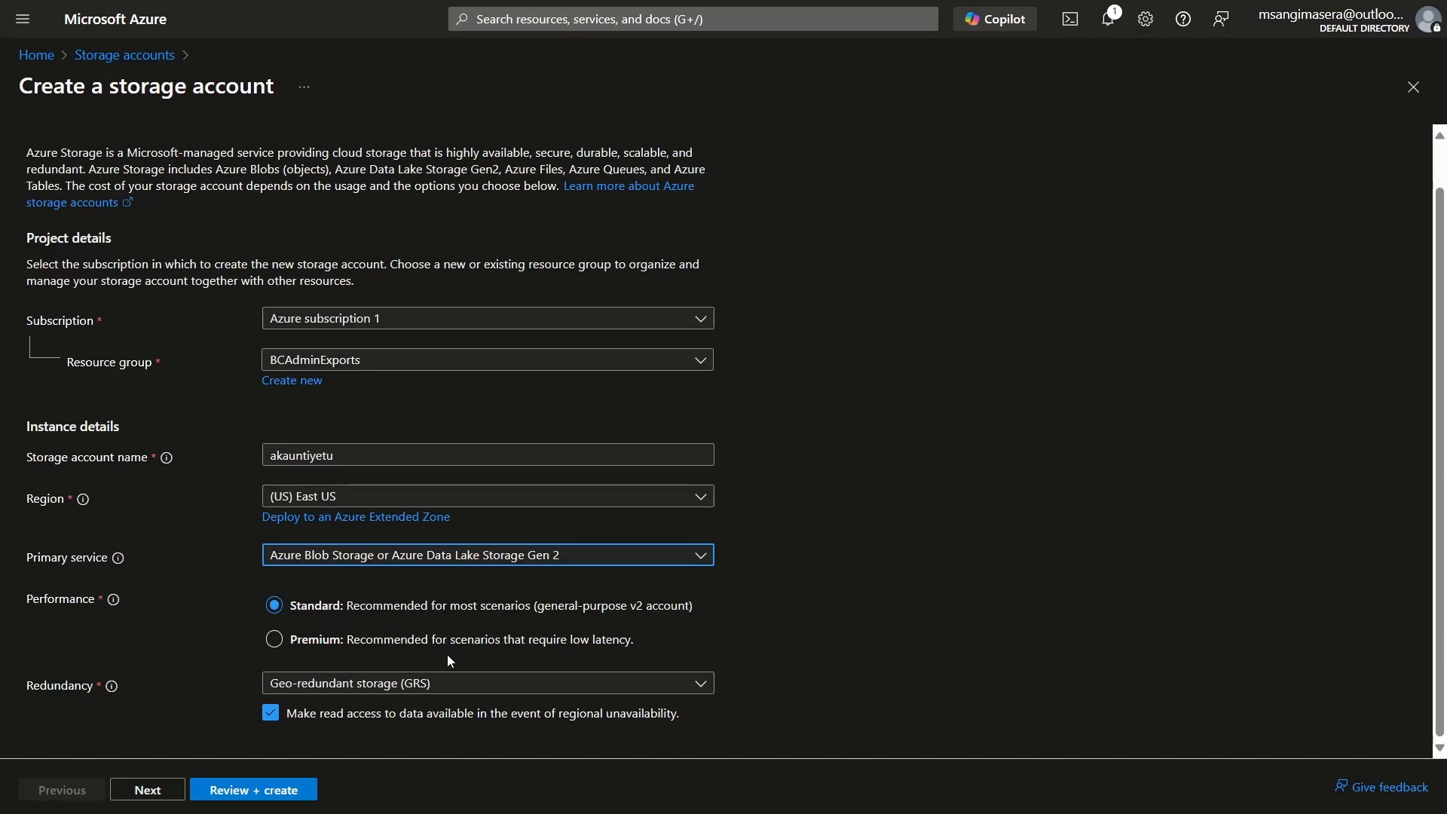
click(443, 682)
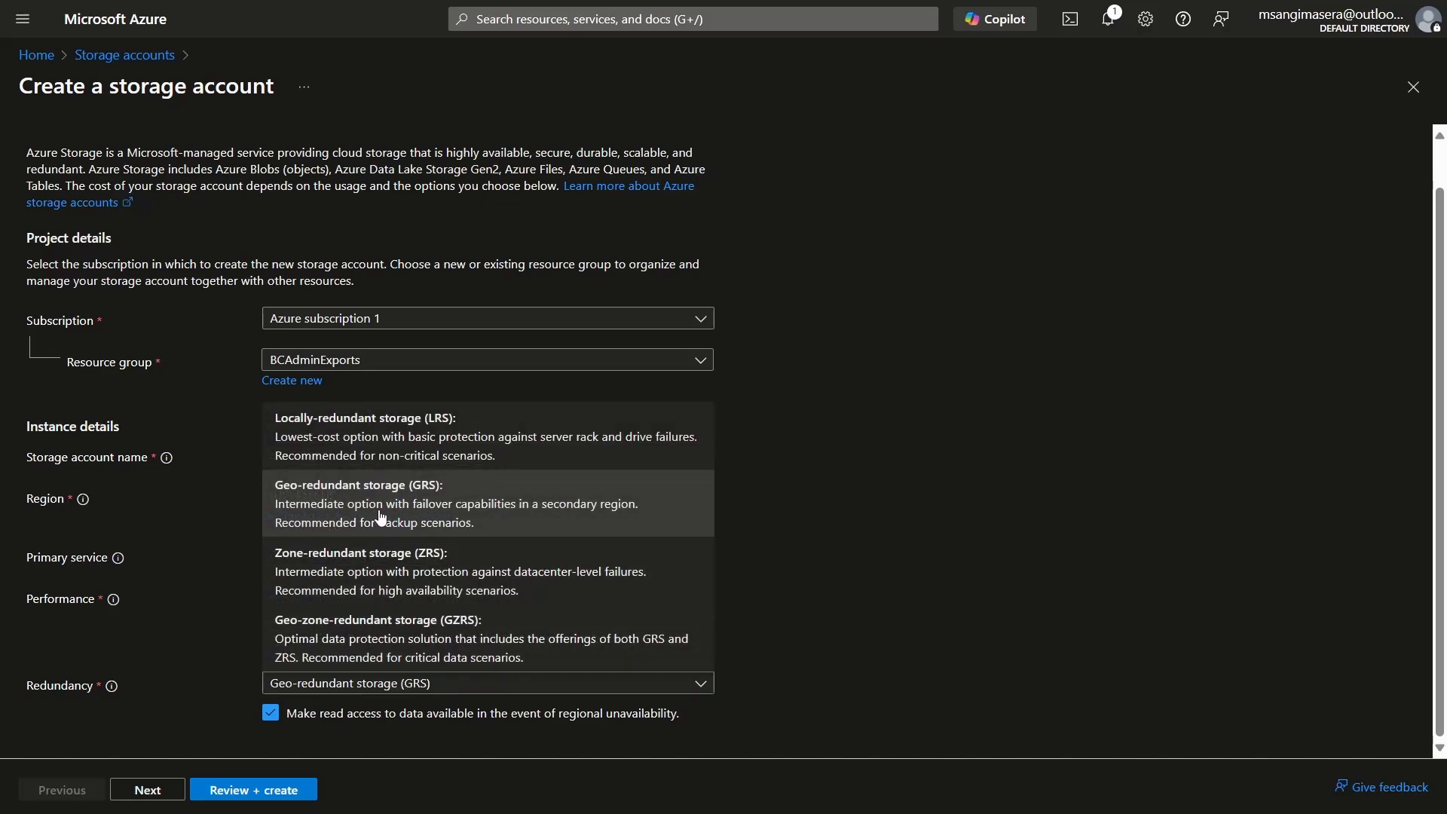
click(537, 515)
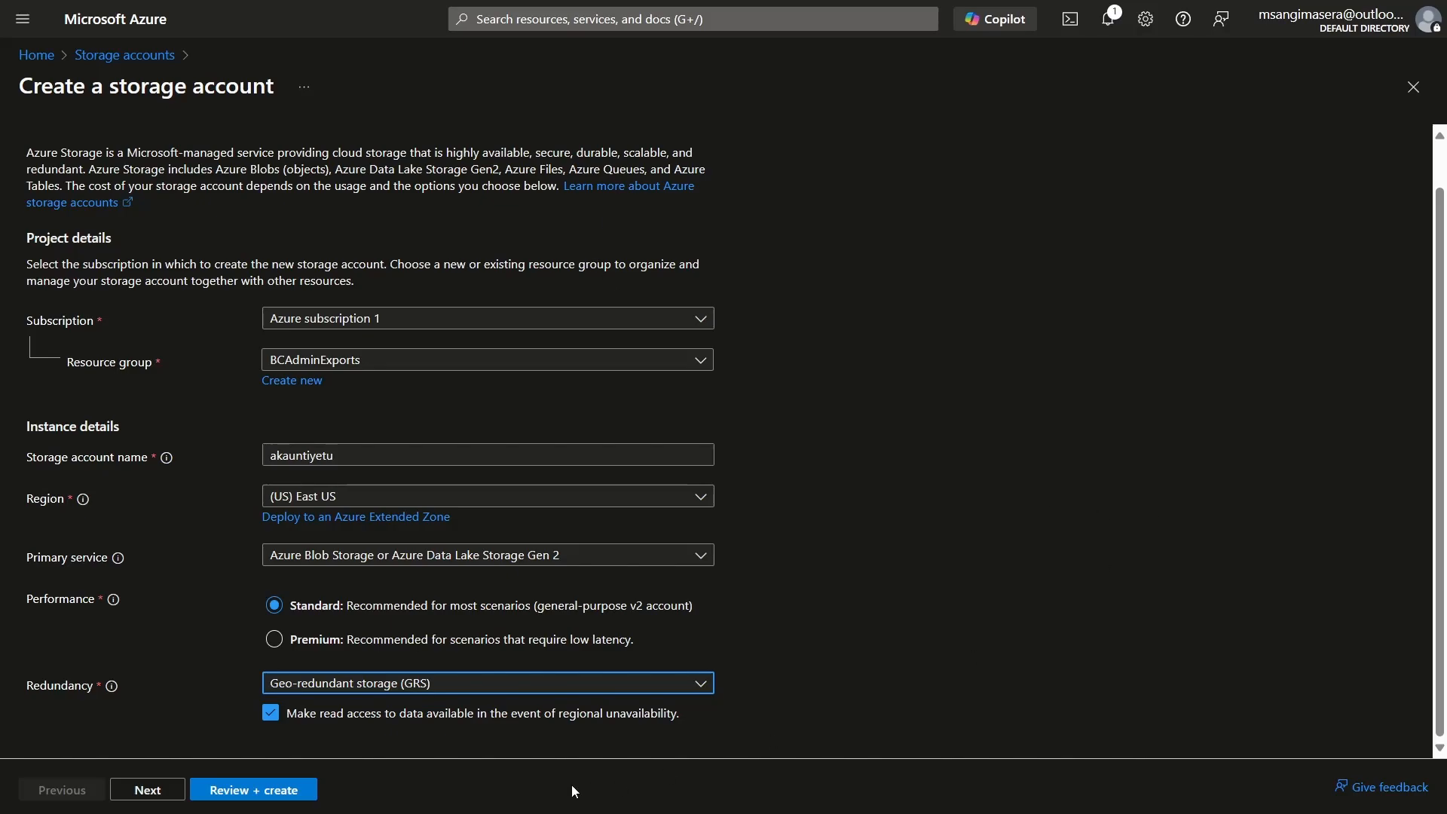
Step: Review the storage account's configuration summary through to the encryption settings and create the account
click(267, 791)
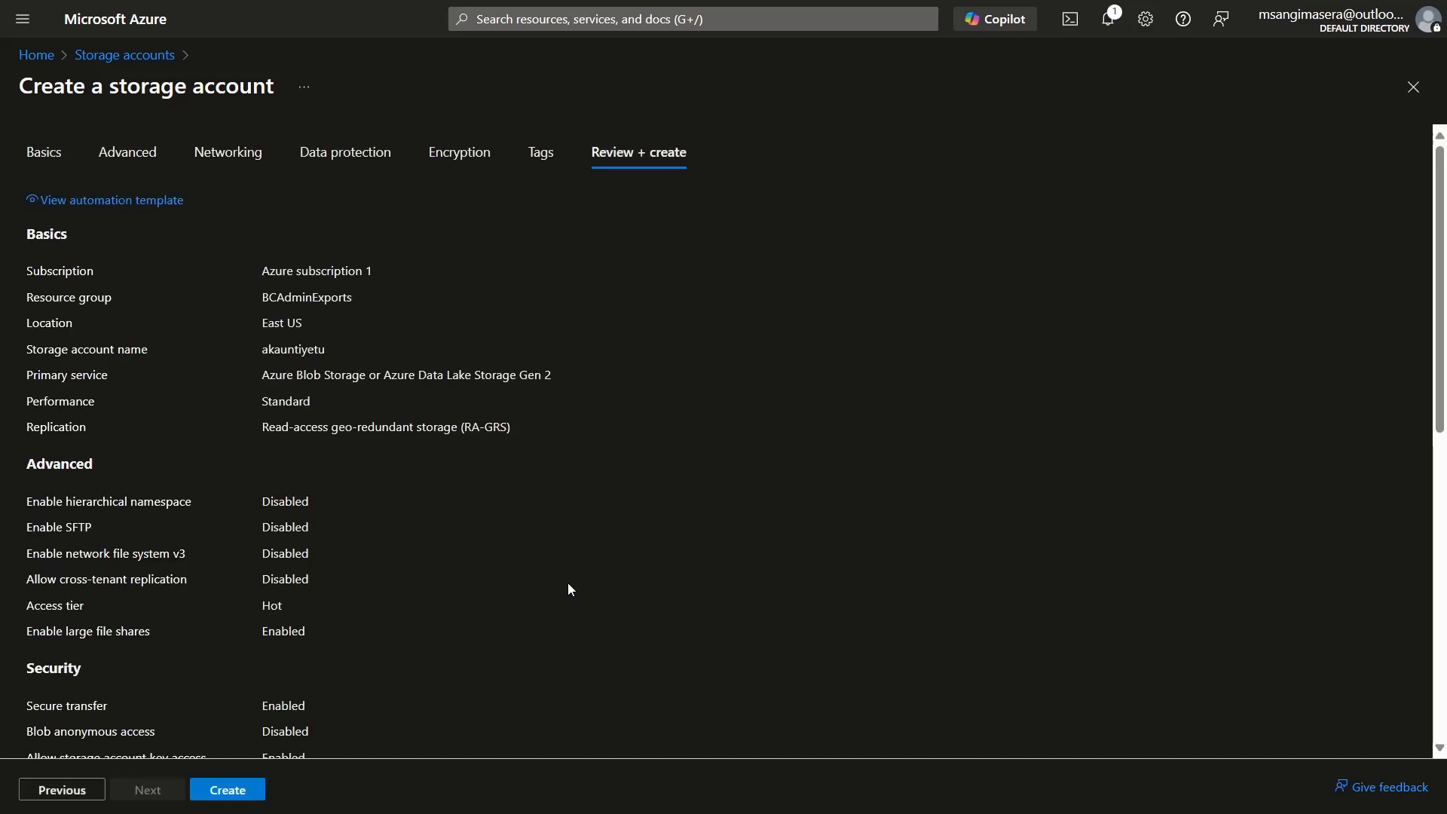
scroll(1441, 426, down, 1)
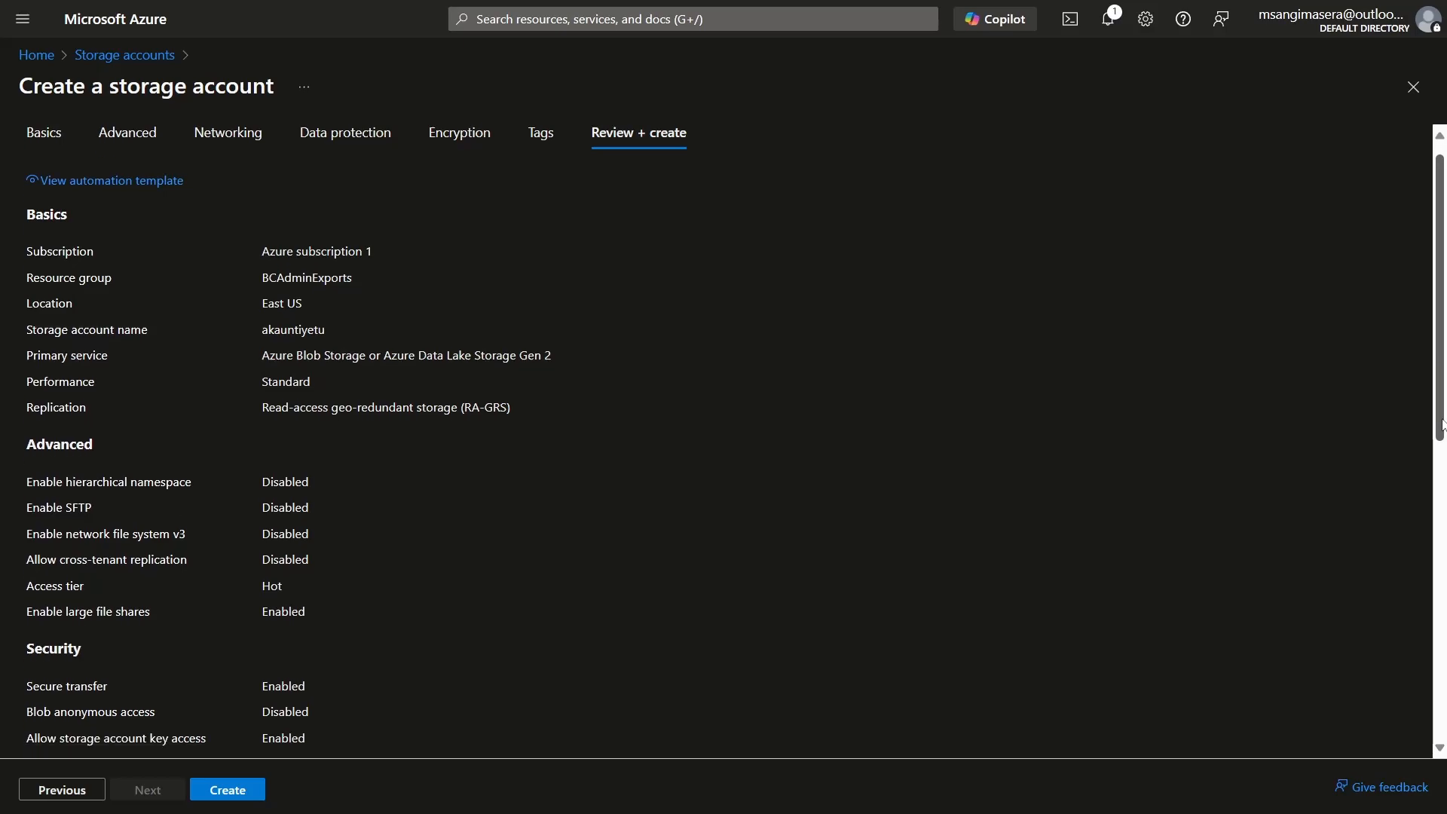
drag(1442, 426, 1442, 727)
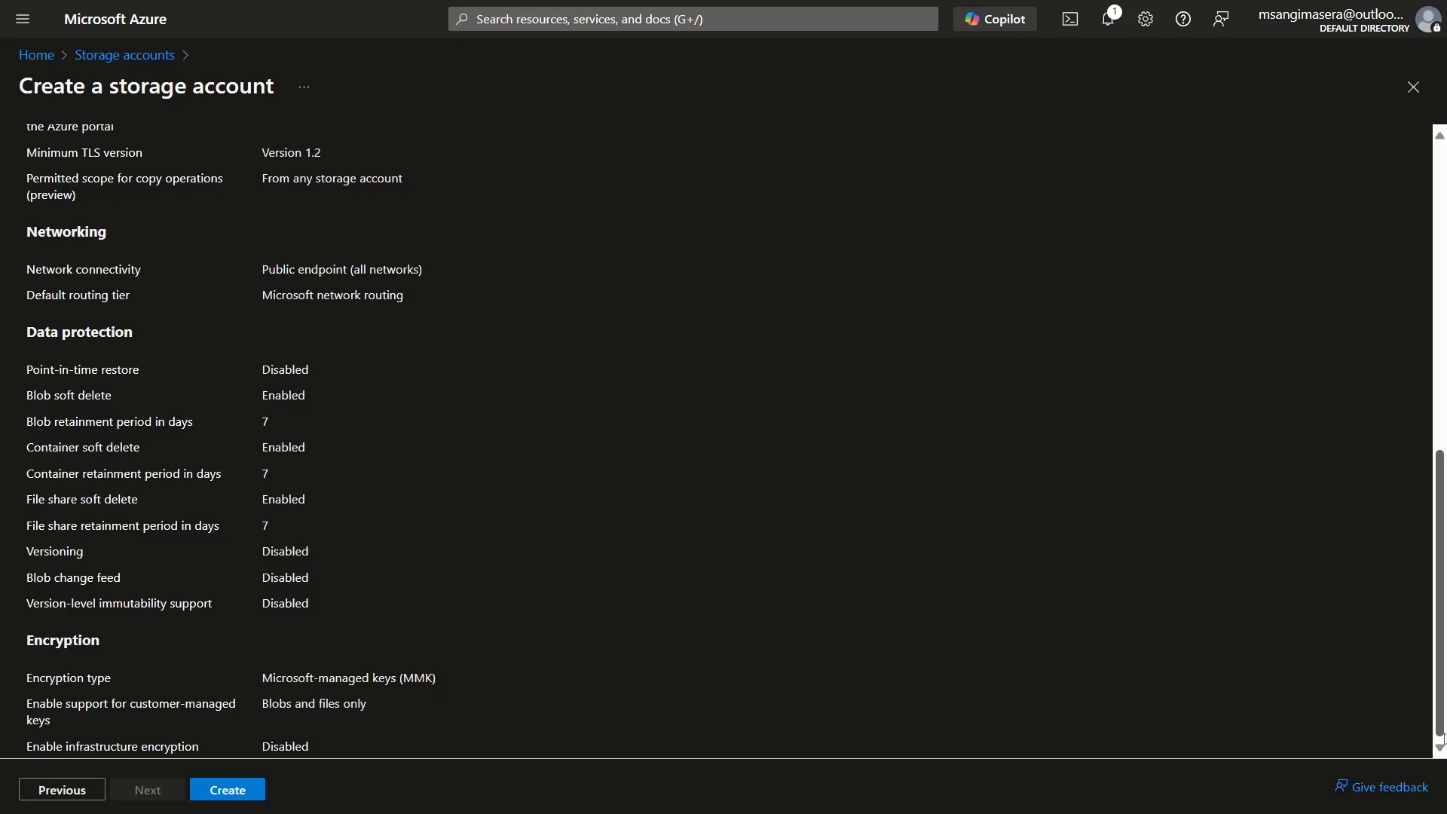
click(261, 793)
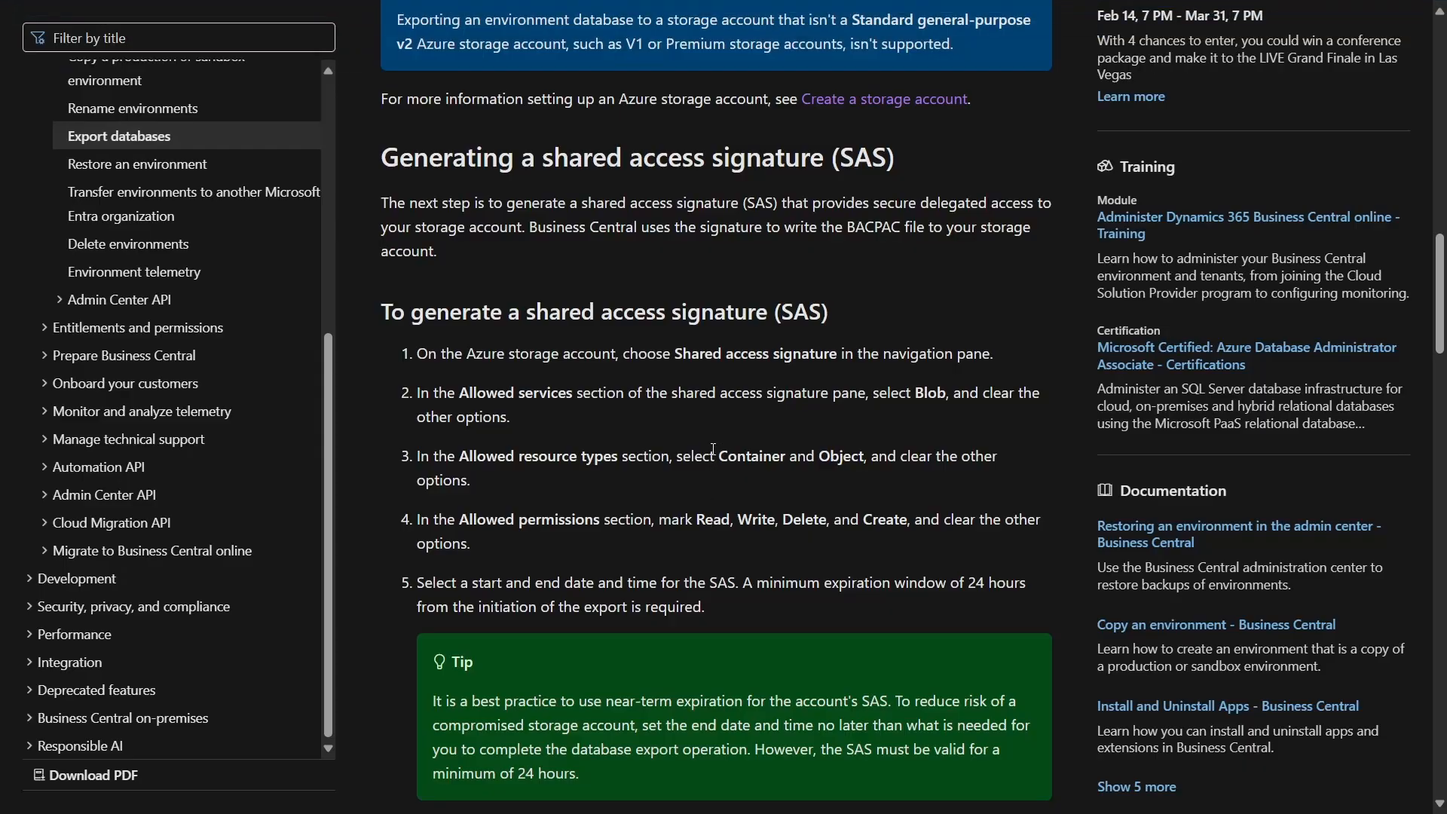
Step: Go to the newly deployed storage account in Azure and open its shared access signature settings
key(ctrl+Tab)
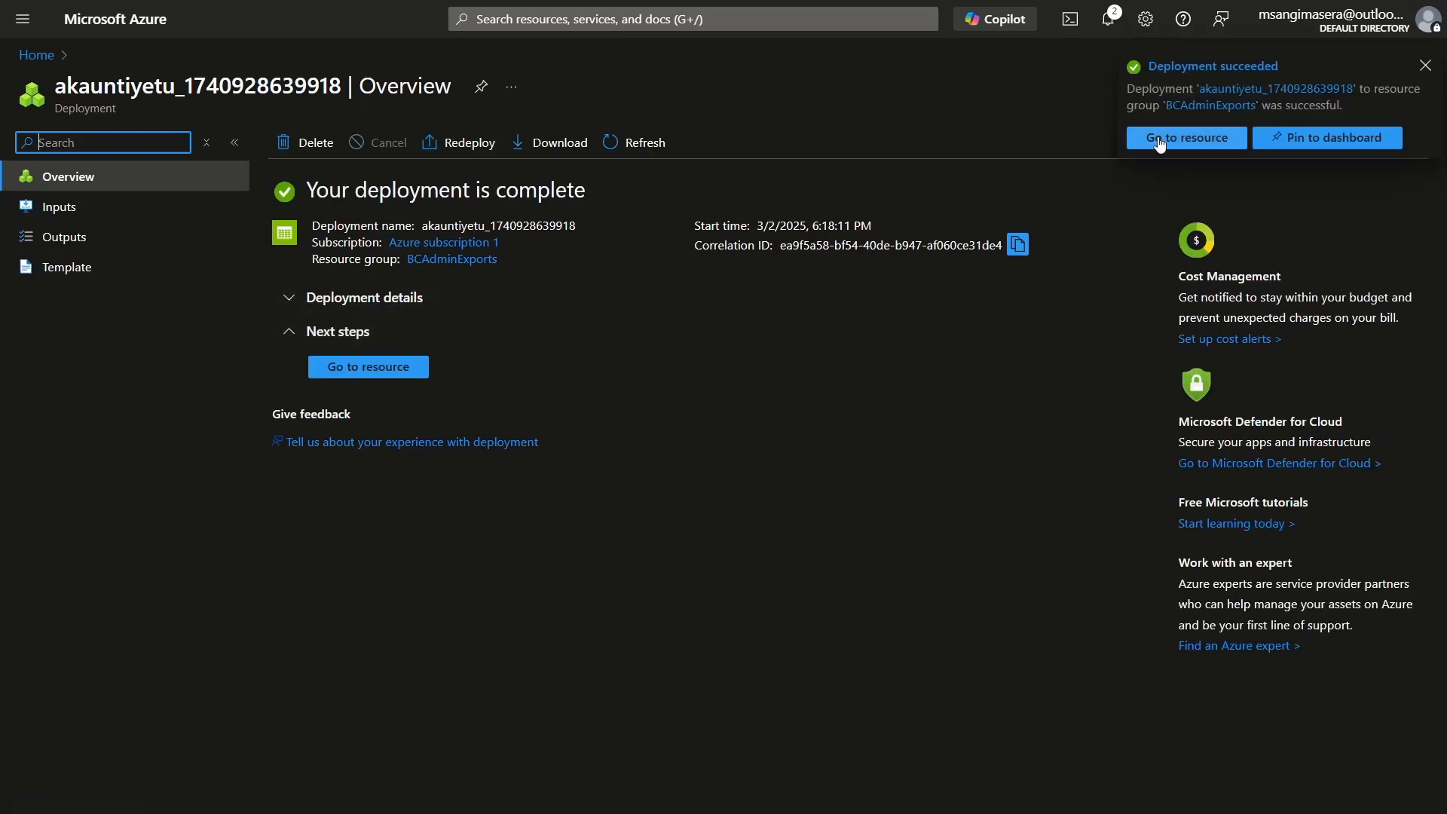
click(1158, 144)
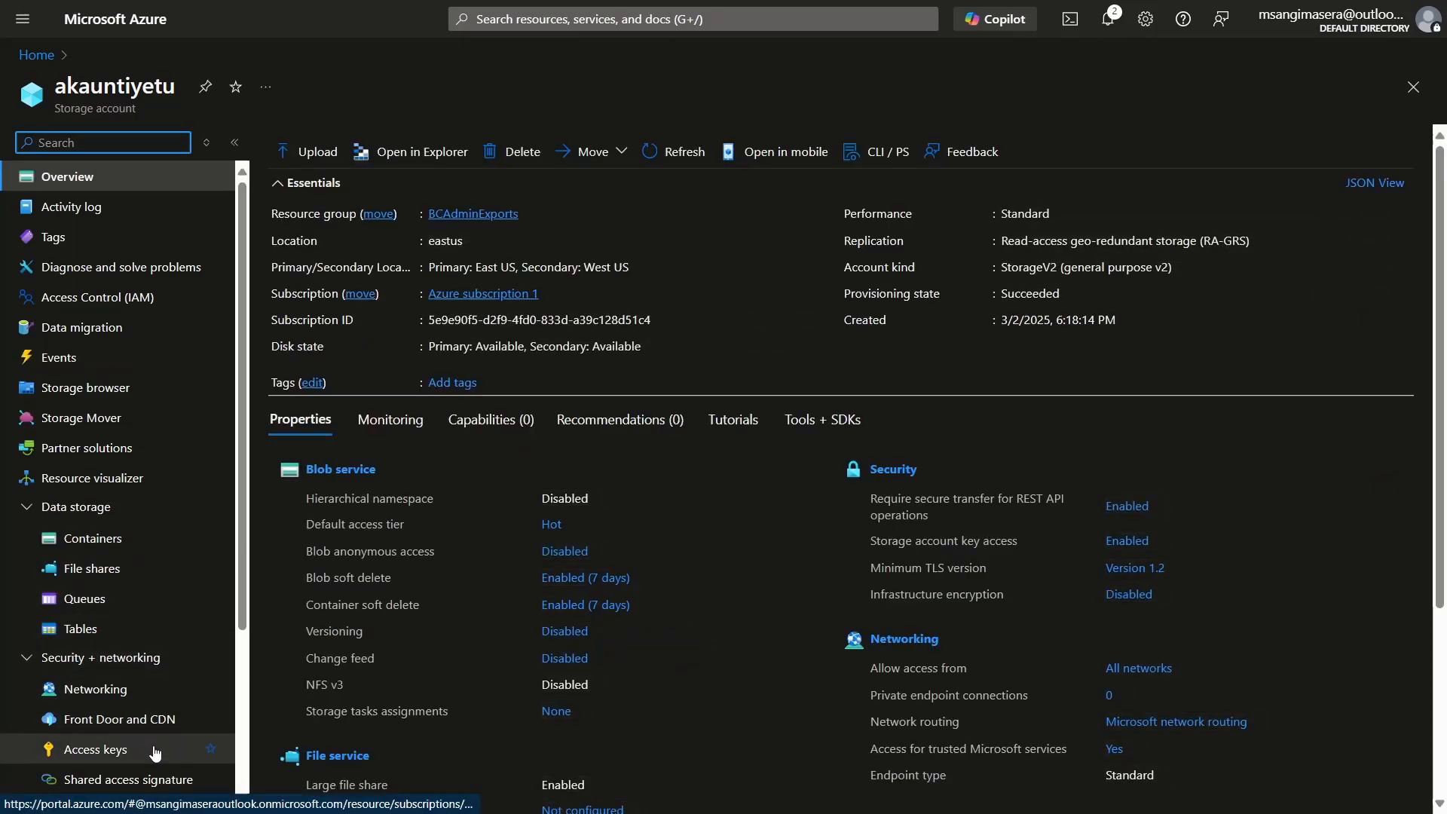
click(154, 780)
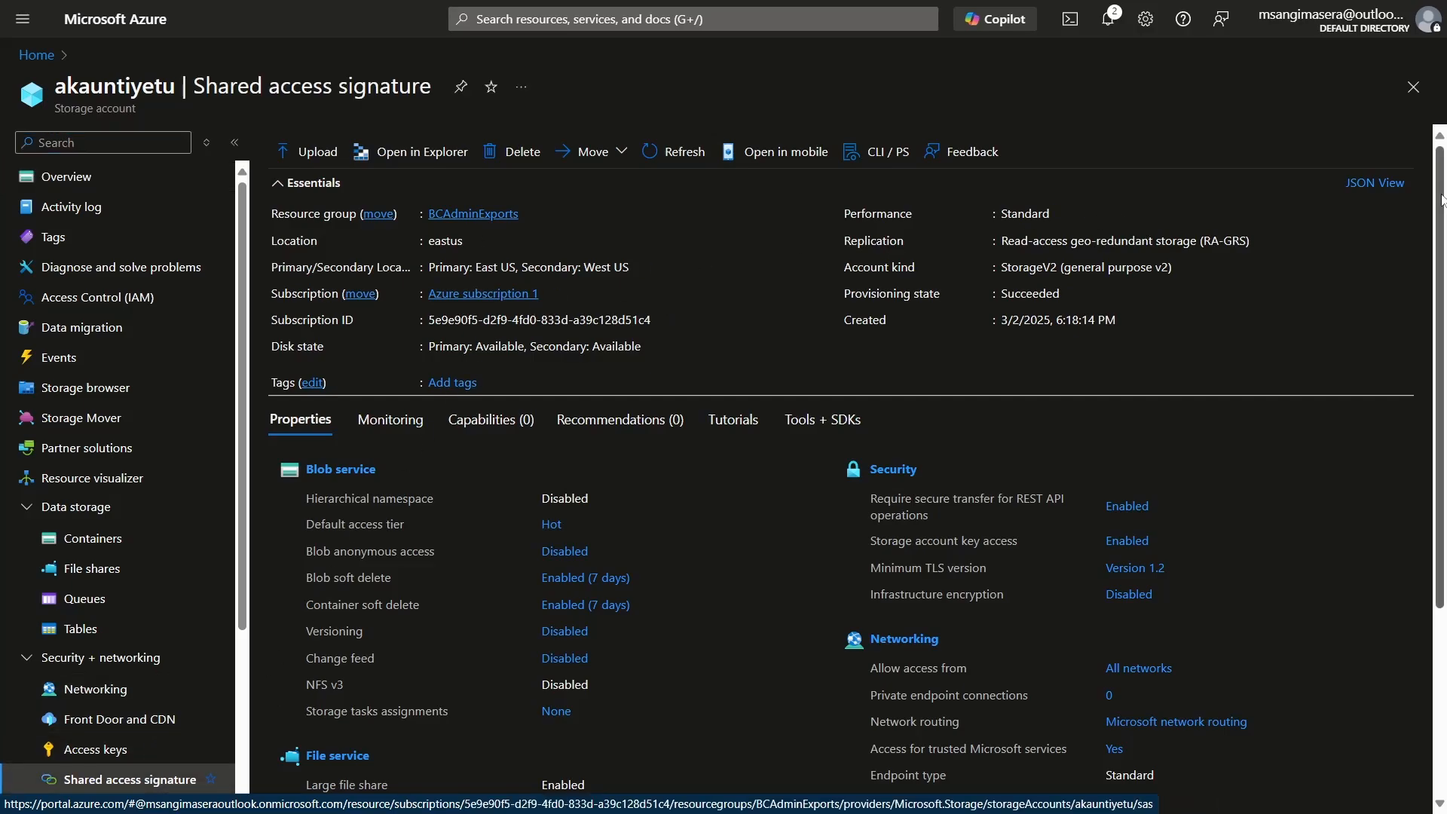
drag(1441, 199, 1432, 407)
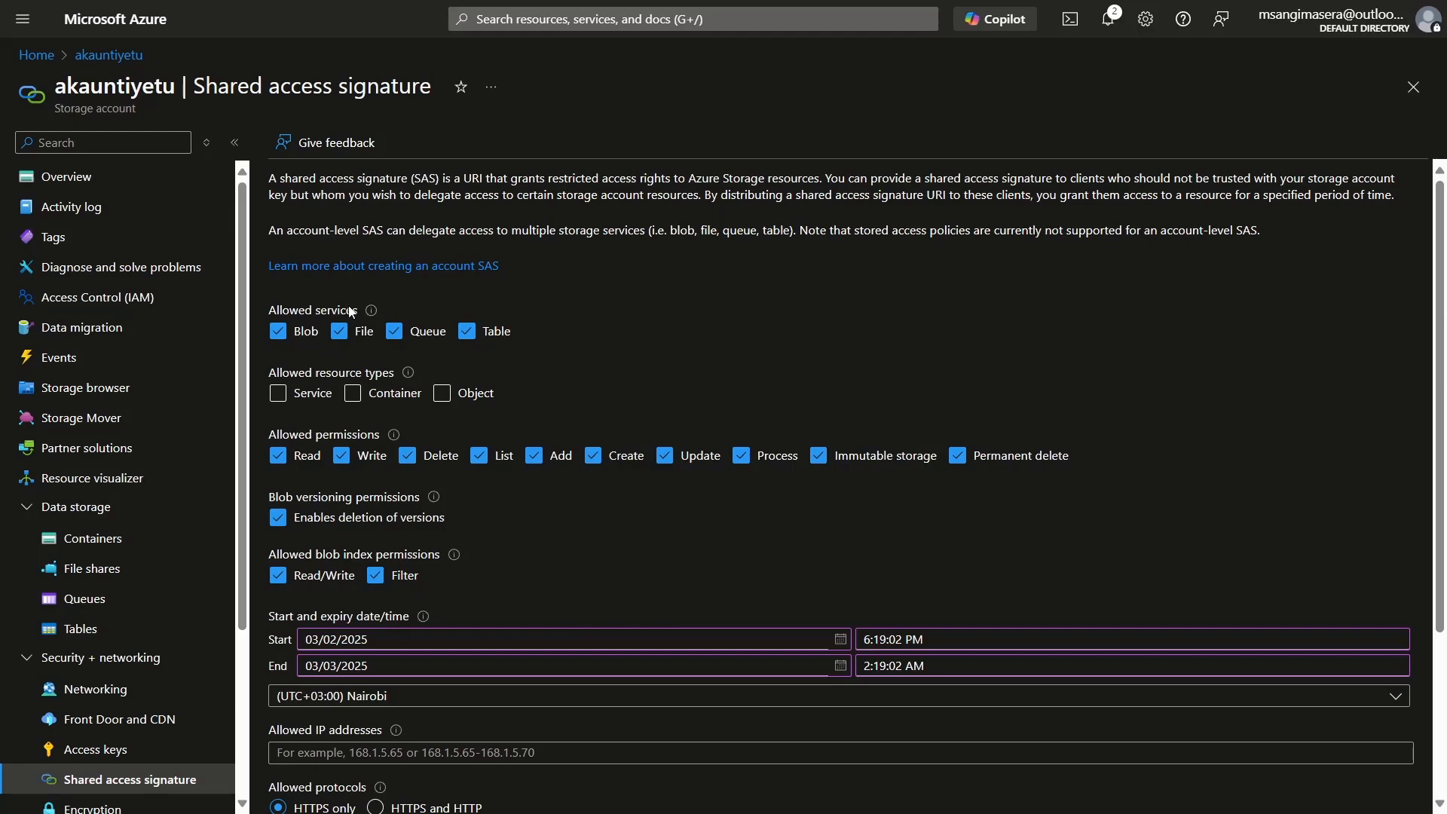
Step: Restrict the shared access signature to the Blob service and allow the Container and Object resource types
click(339, 331)
click(393, 331)
click(466, 337)
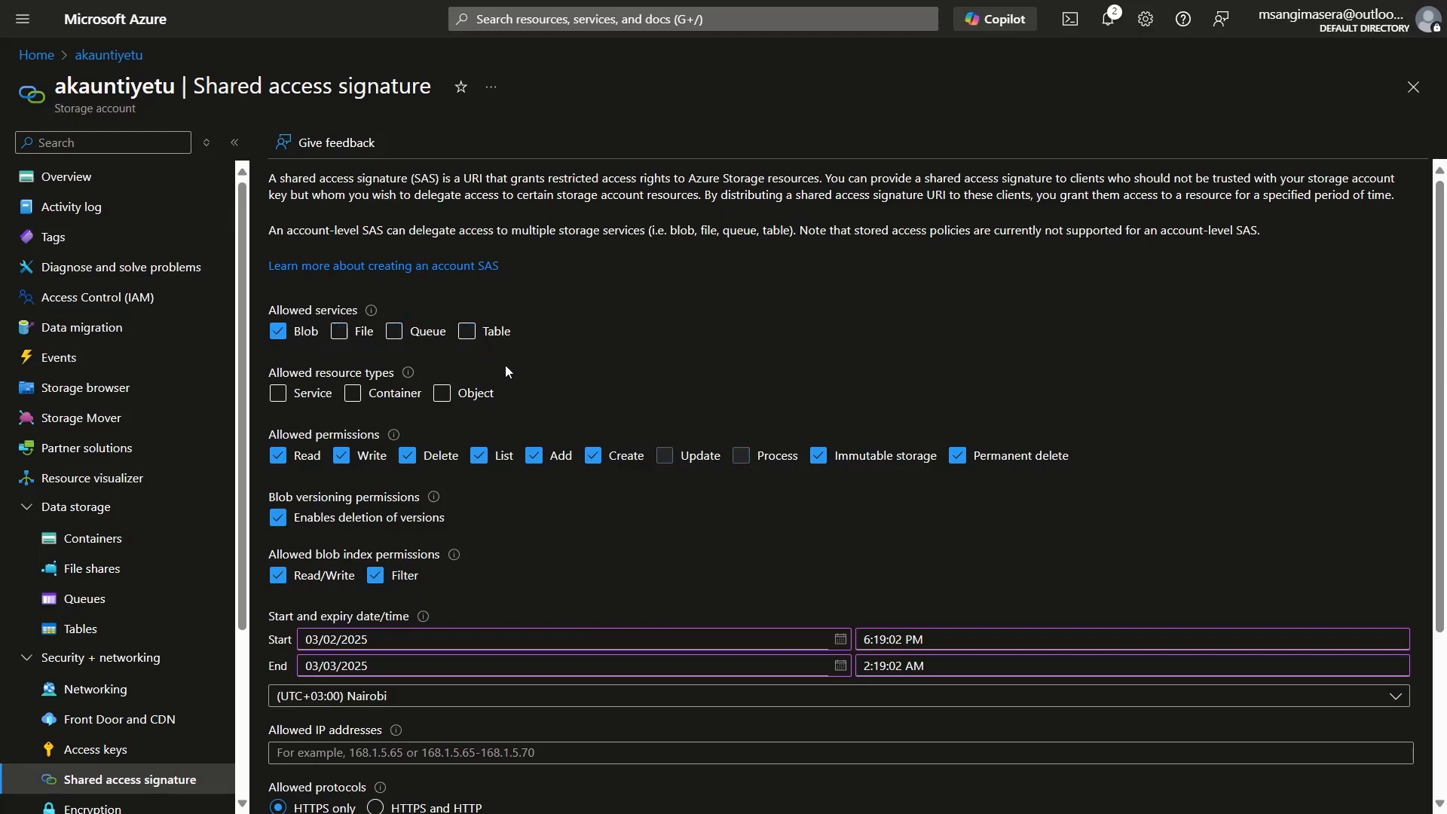
click(353, 392)
click(443, 395)
Step: Remove the List, Add, Immutable storage and Permanent delete permissions from the shared access signature
click(478, 455)
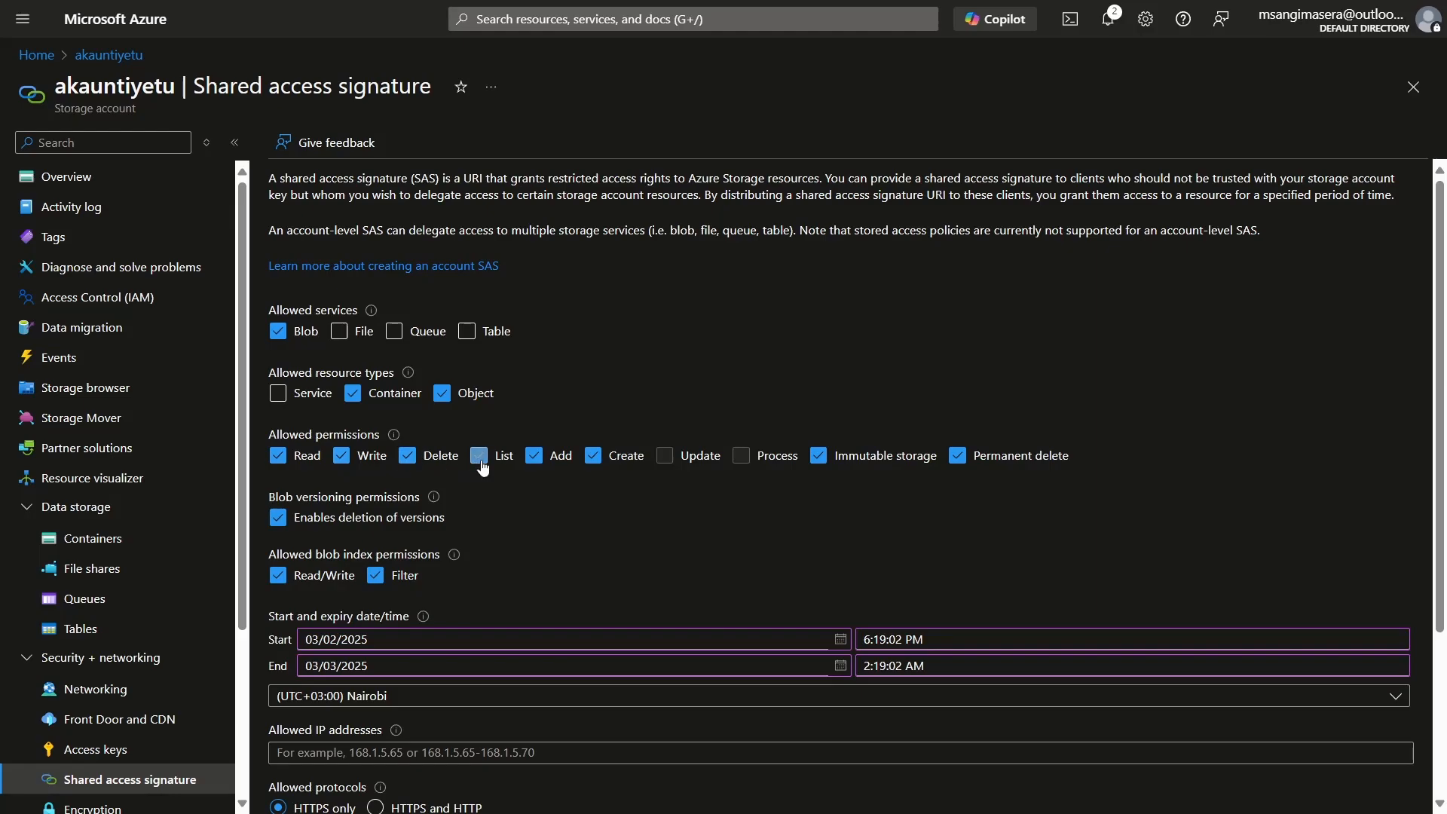
click(535, 457)
click(818, 455)
click(957, 457)
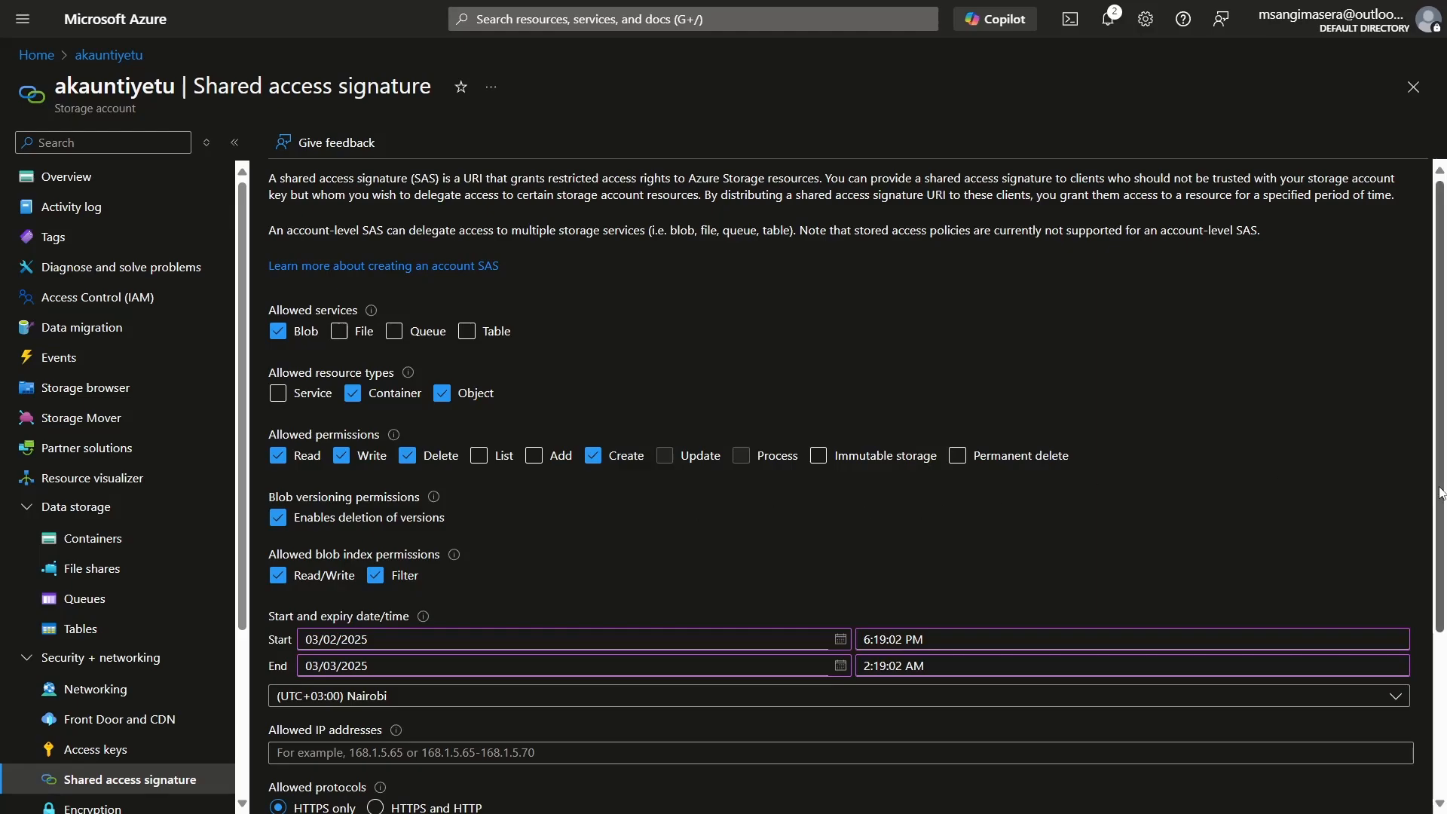
Step: Set the shared access signature's end date to 03/04/2025
scroll(1440, 494, down, 2)
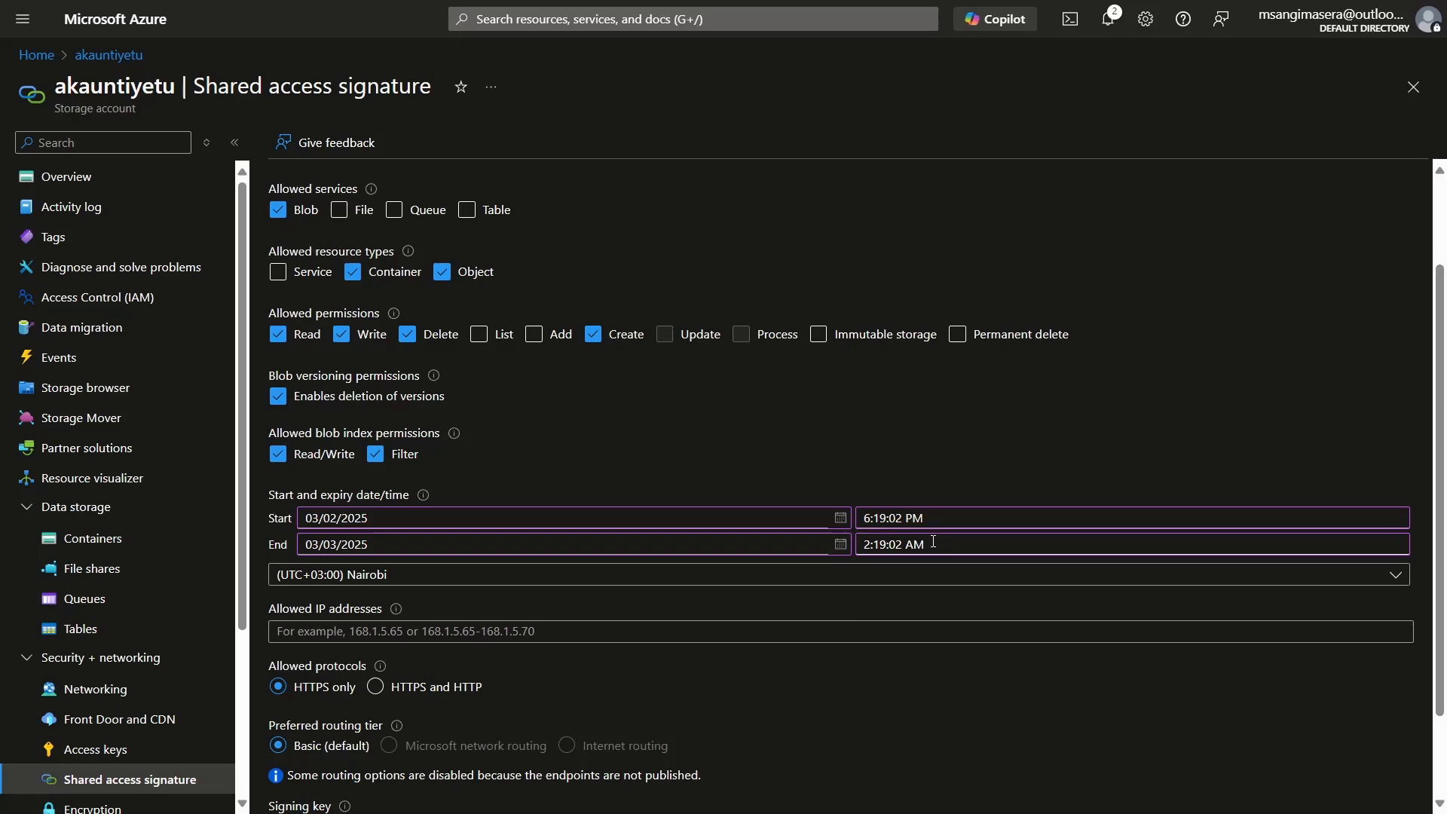
click(839, 544)
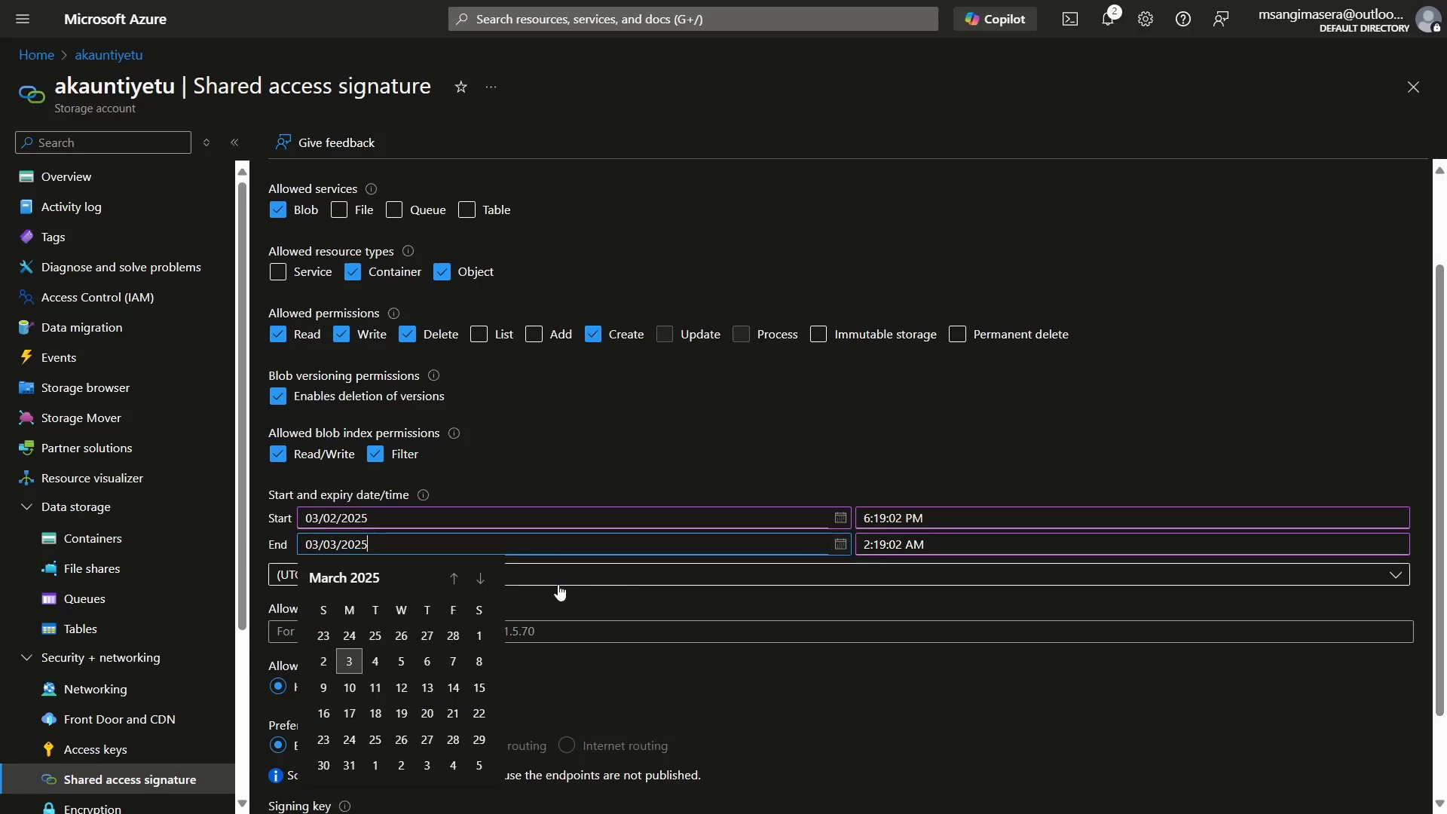
click(376, 661)
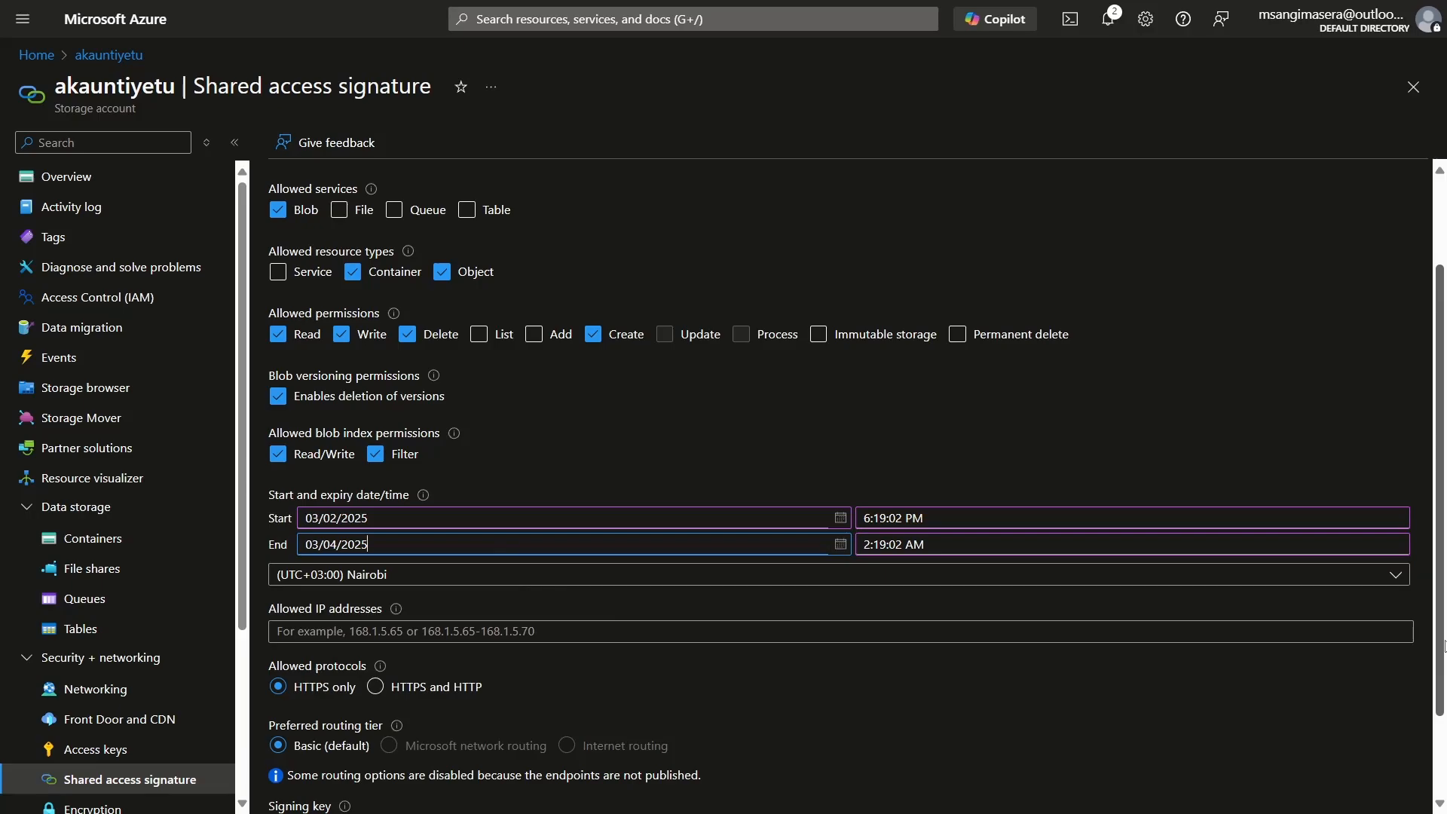
Step: Generate the SAS and connection string, and copy the Blob service SAS URL
drag(1441, 646, 1438, 715)
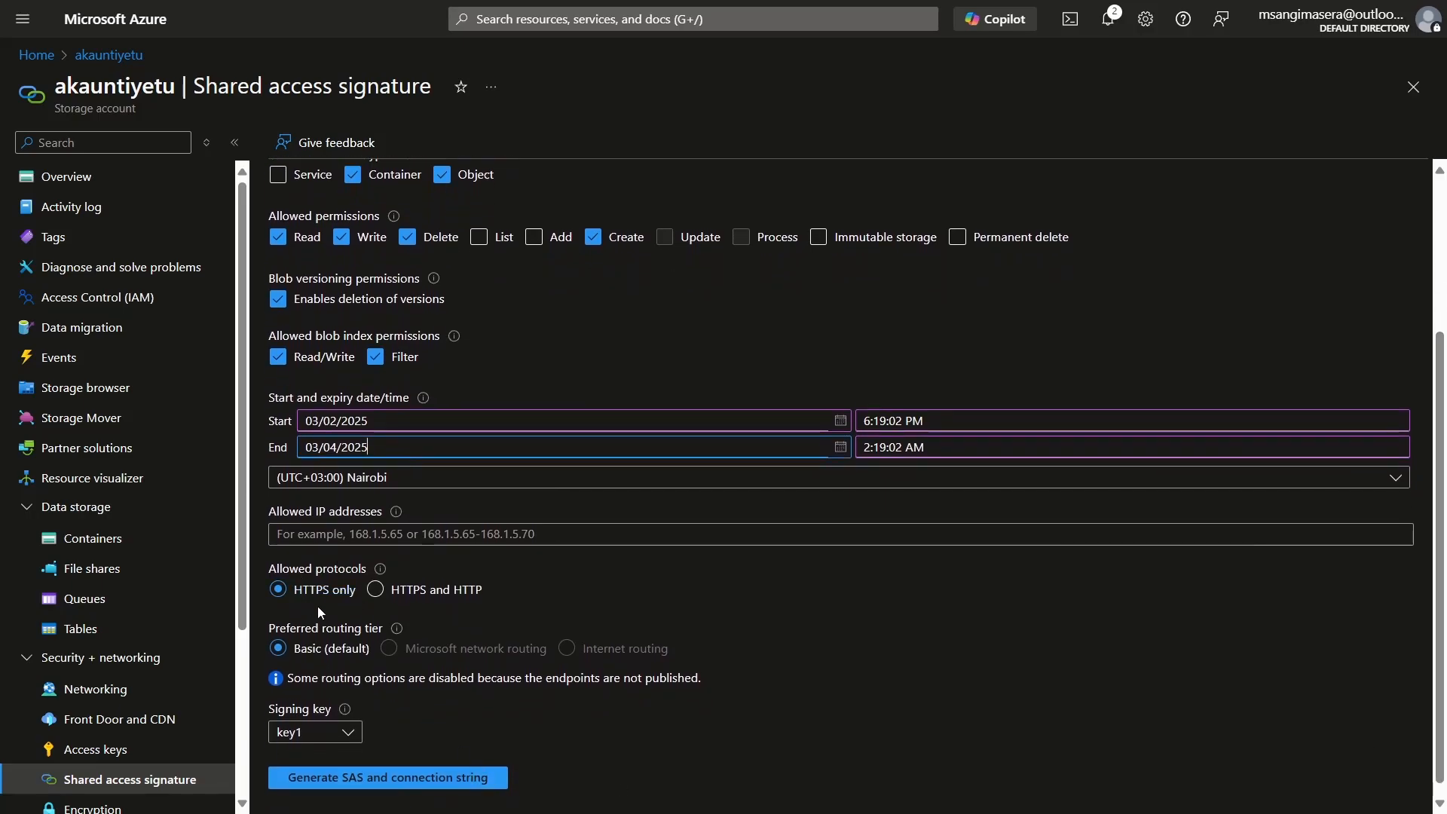
click(424, 778)
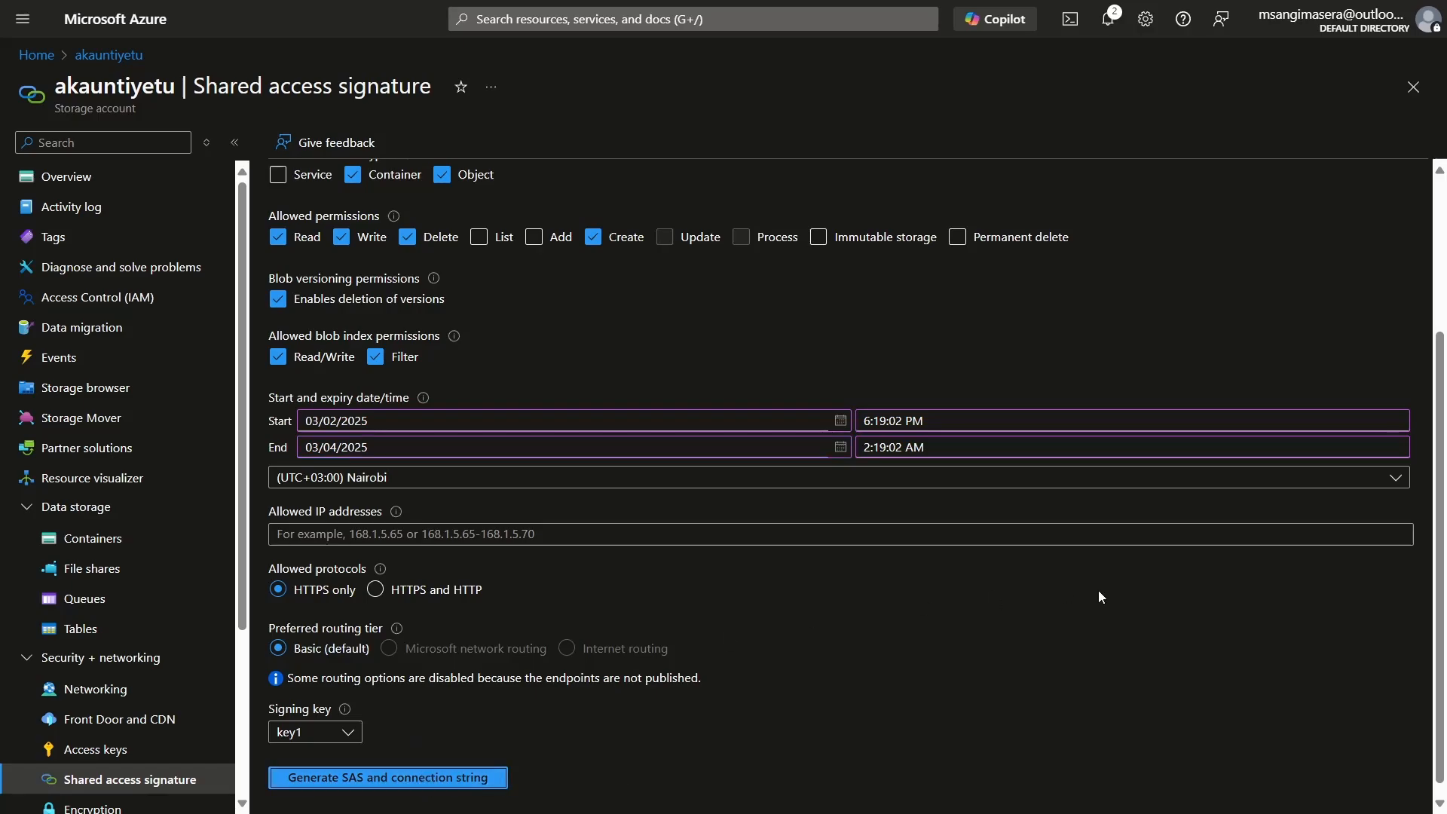
drag(1441, 550, 1443, 665)
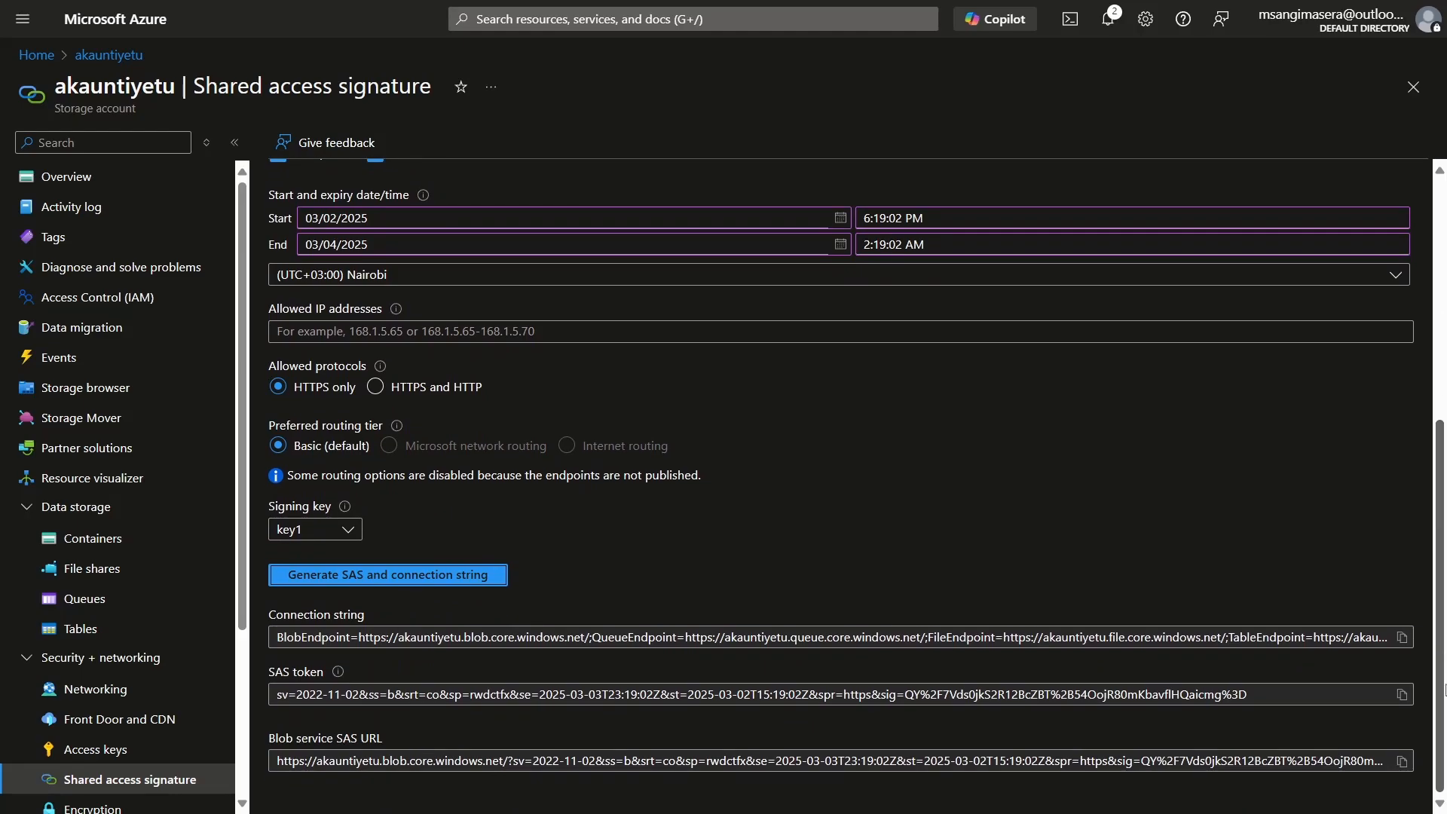
click(1400, 762)
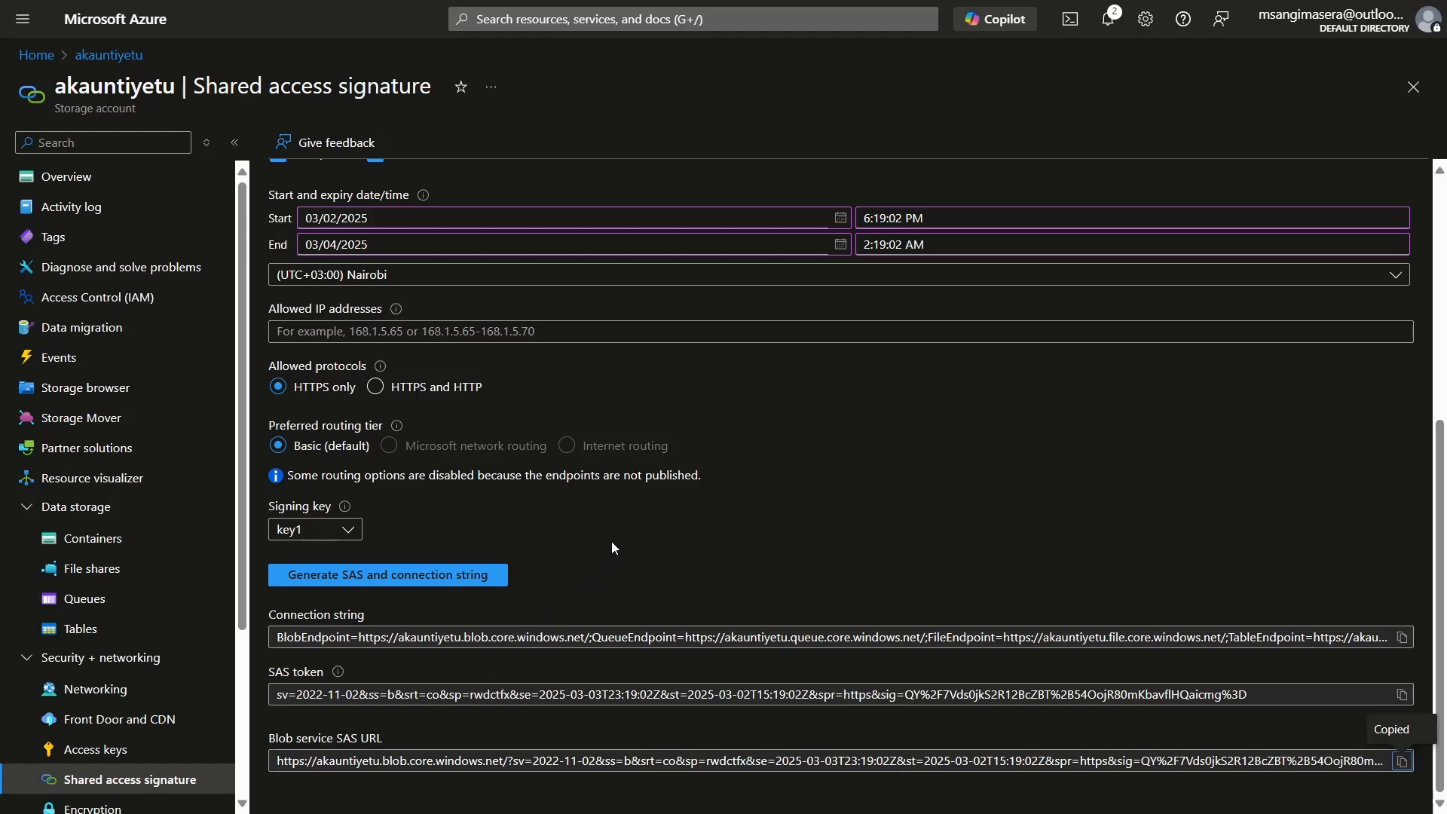
Step: In the Business Central admin center, paste the copied URL as the SAS URI and create the Production database export
key(ctrl+Tab)
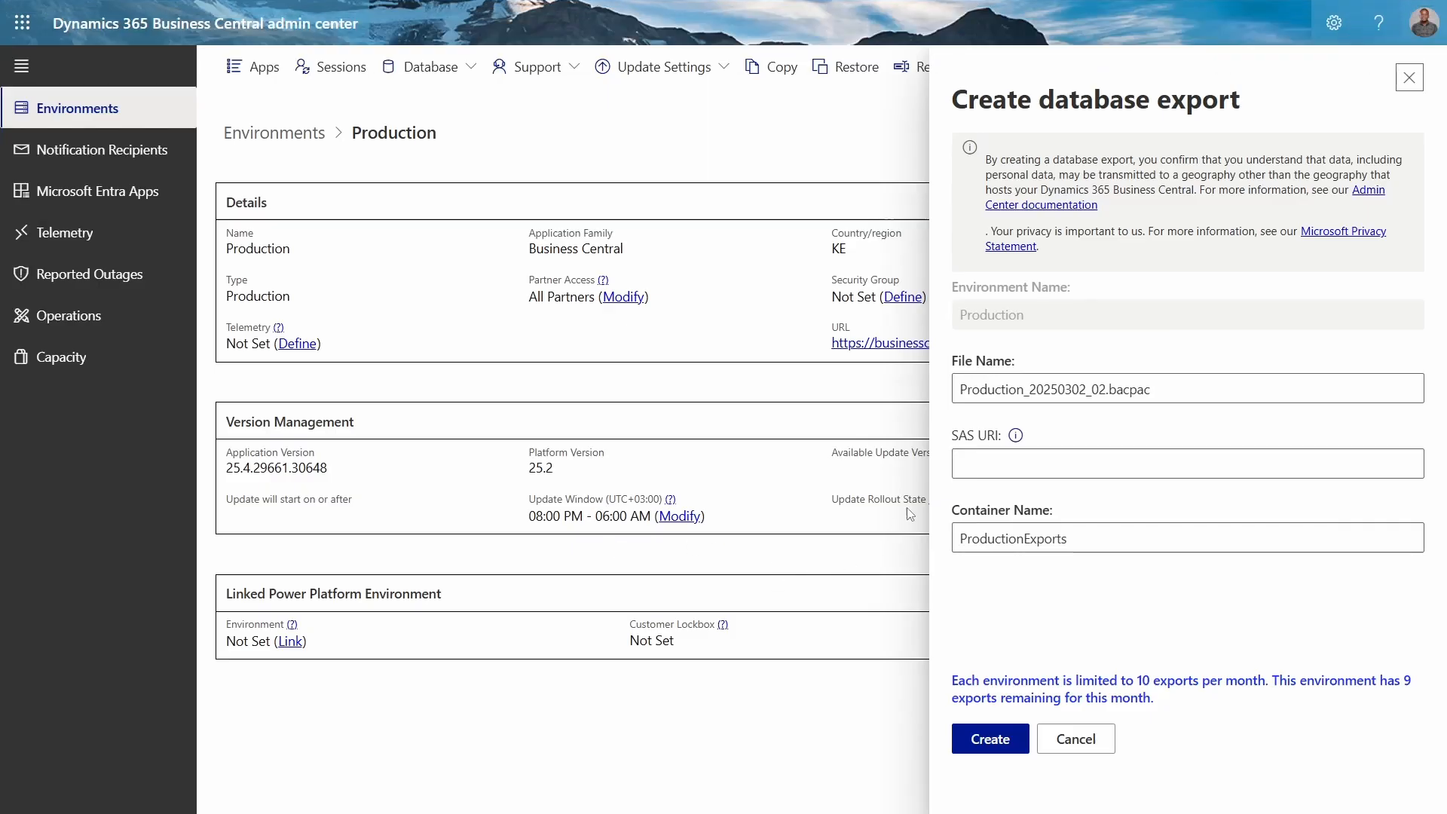
click(1002, 463)
key(ctrl+v)
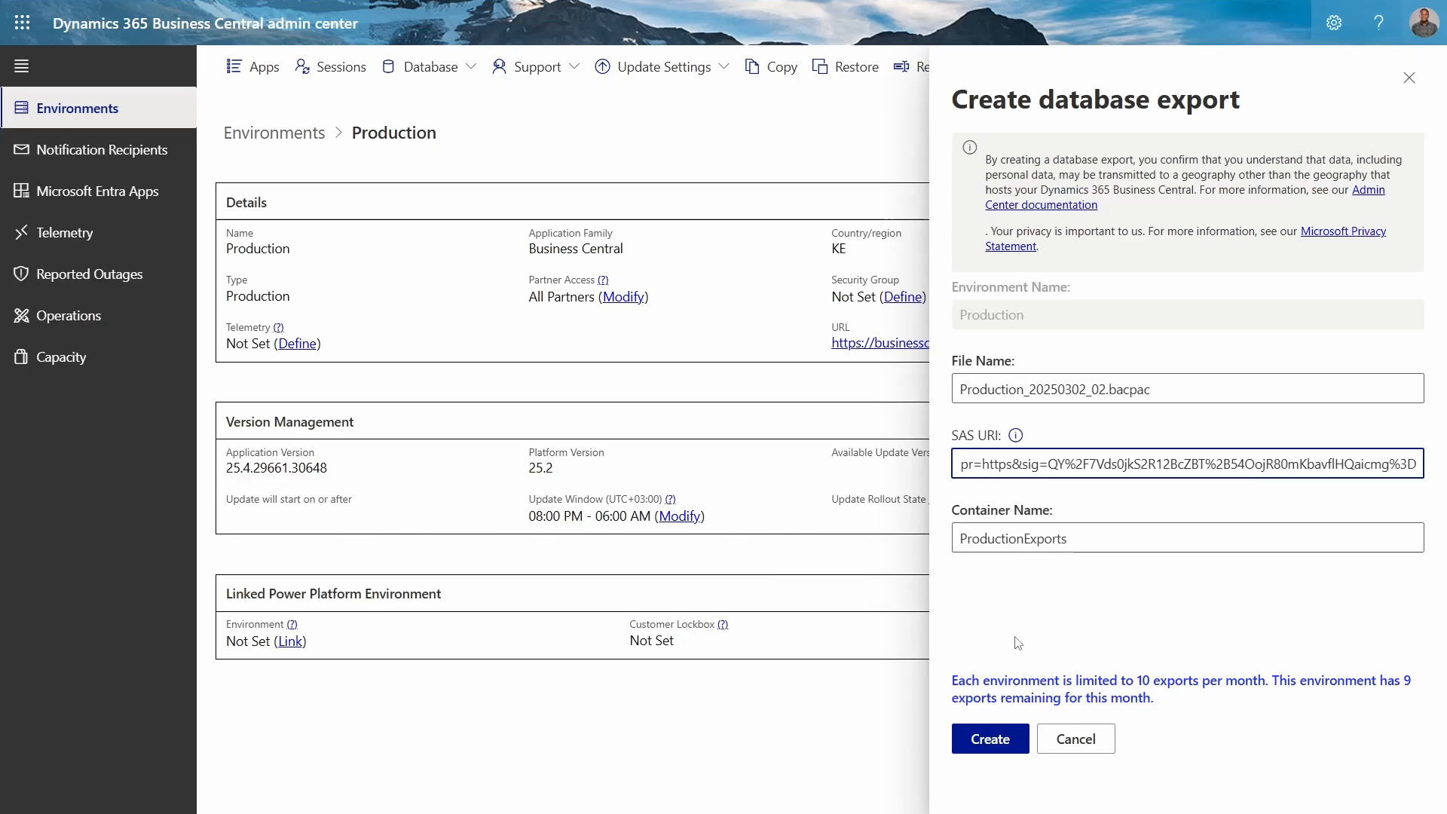
click(989, 738)
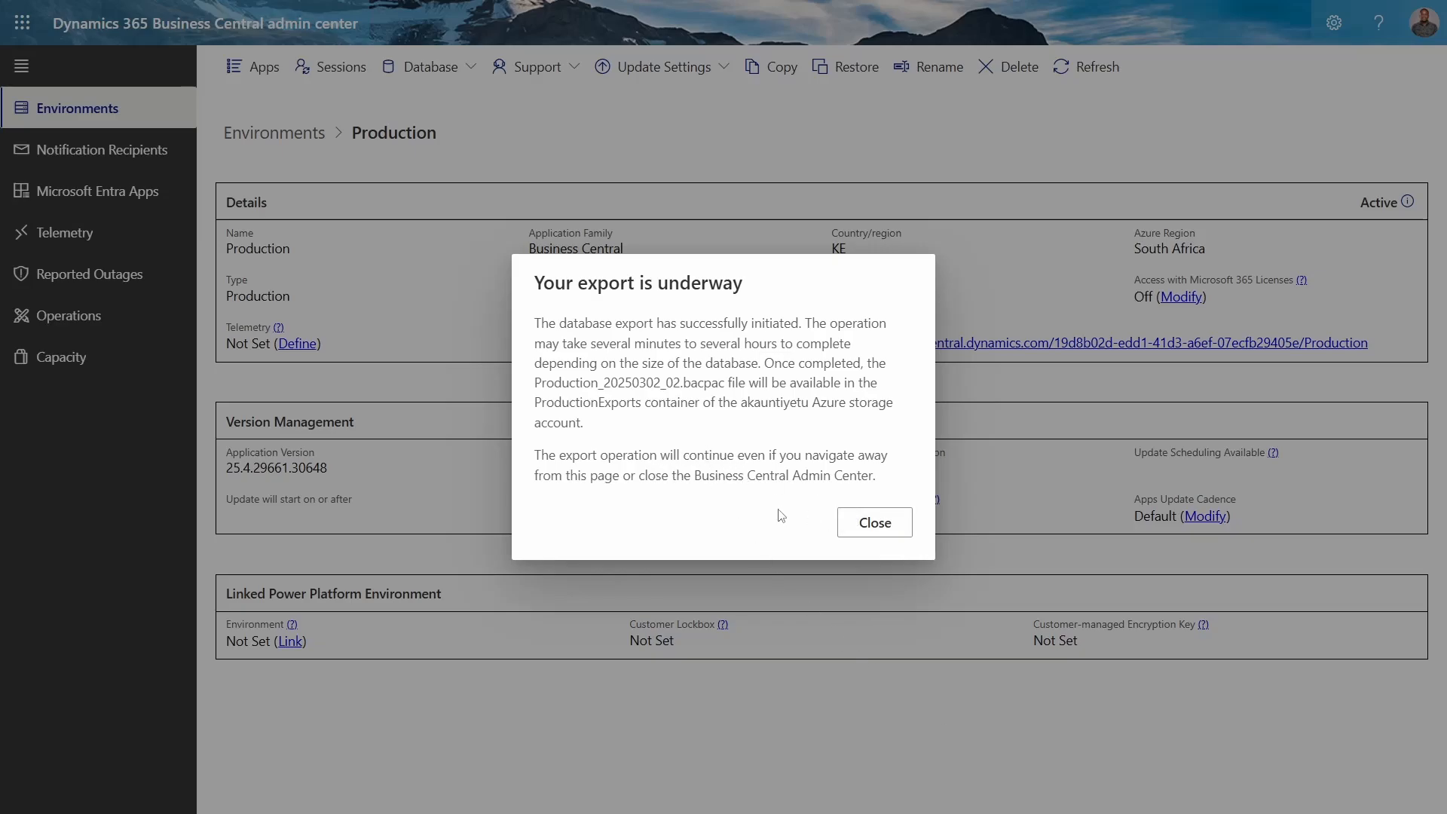
click(877, 523)
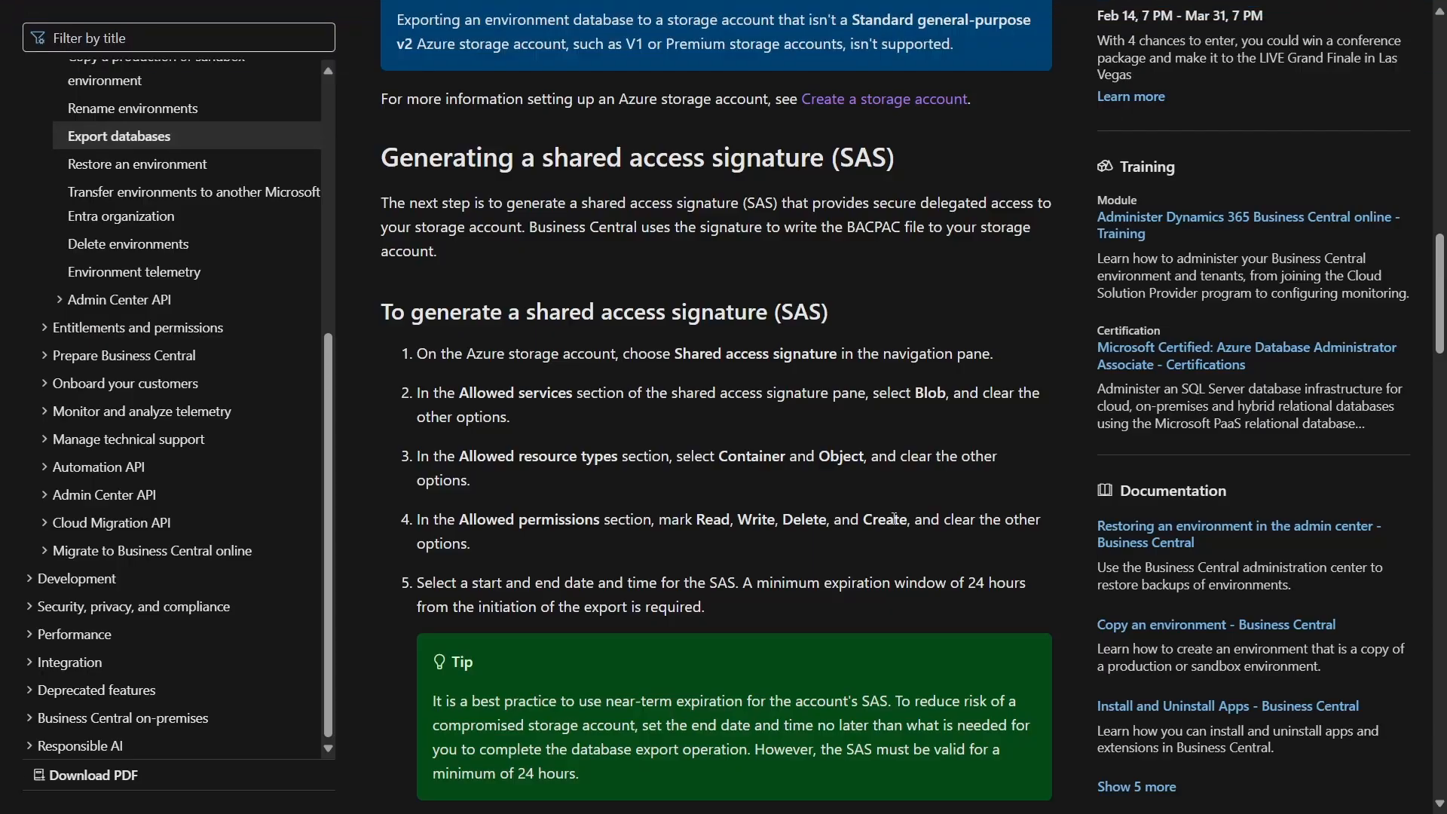
Step: Return to the Azure storage account and open the productionexports container to check for the exported file
key(ctrl+Tab)
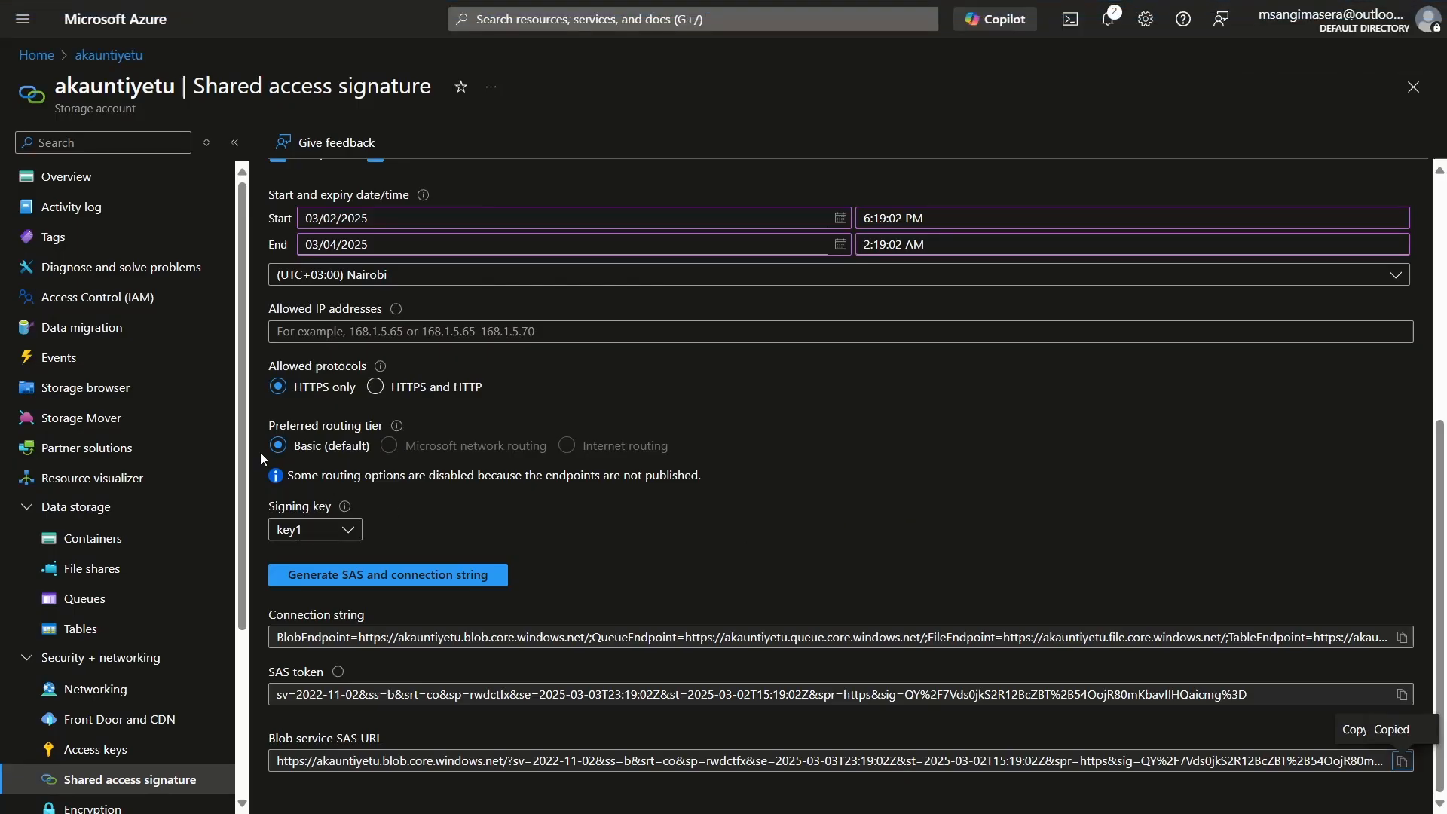
click(143, 540)
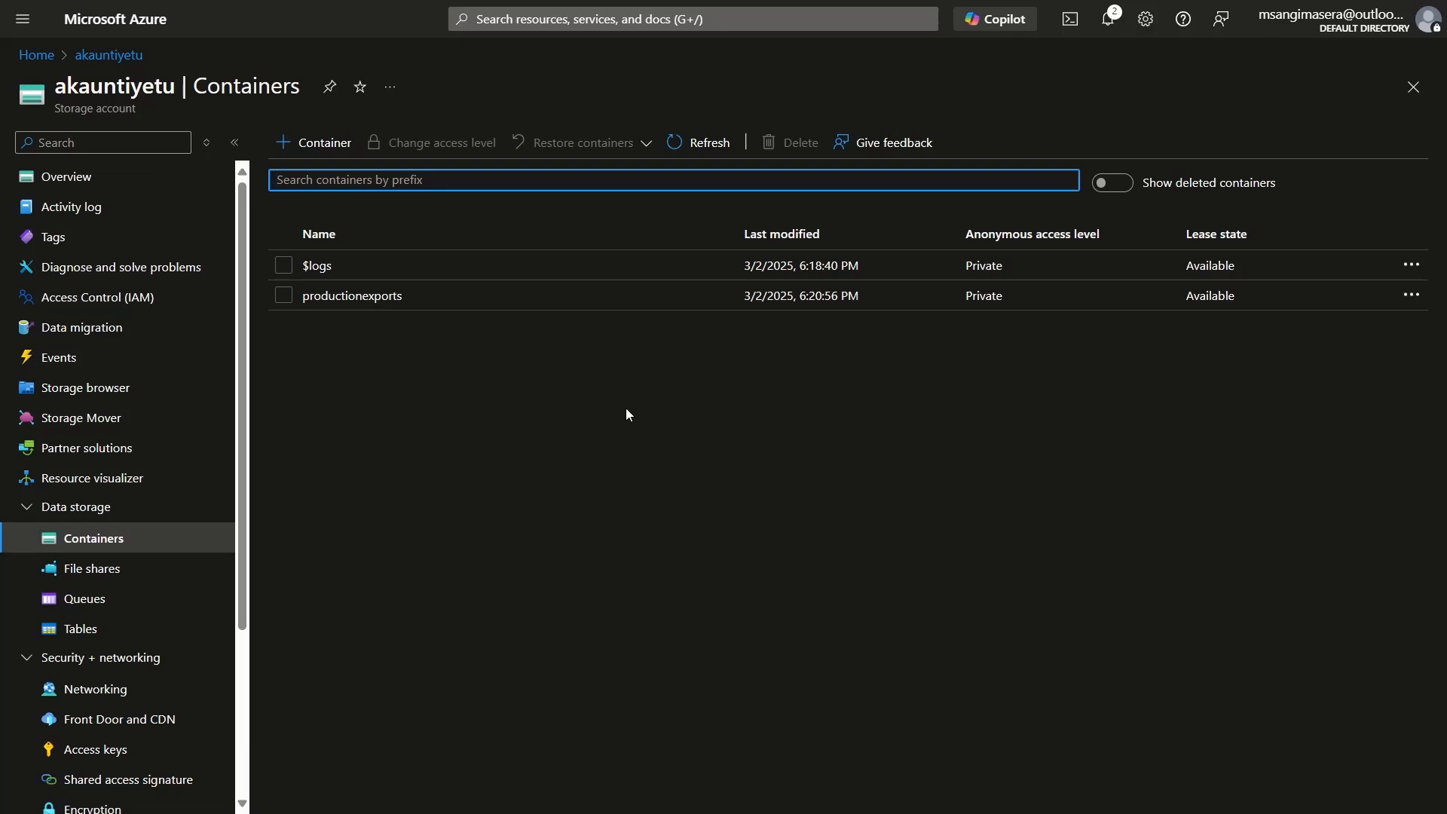
click(397, 296)
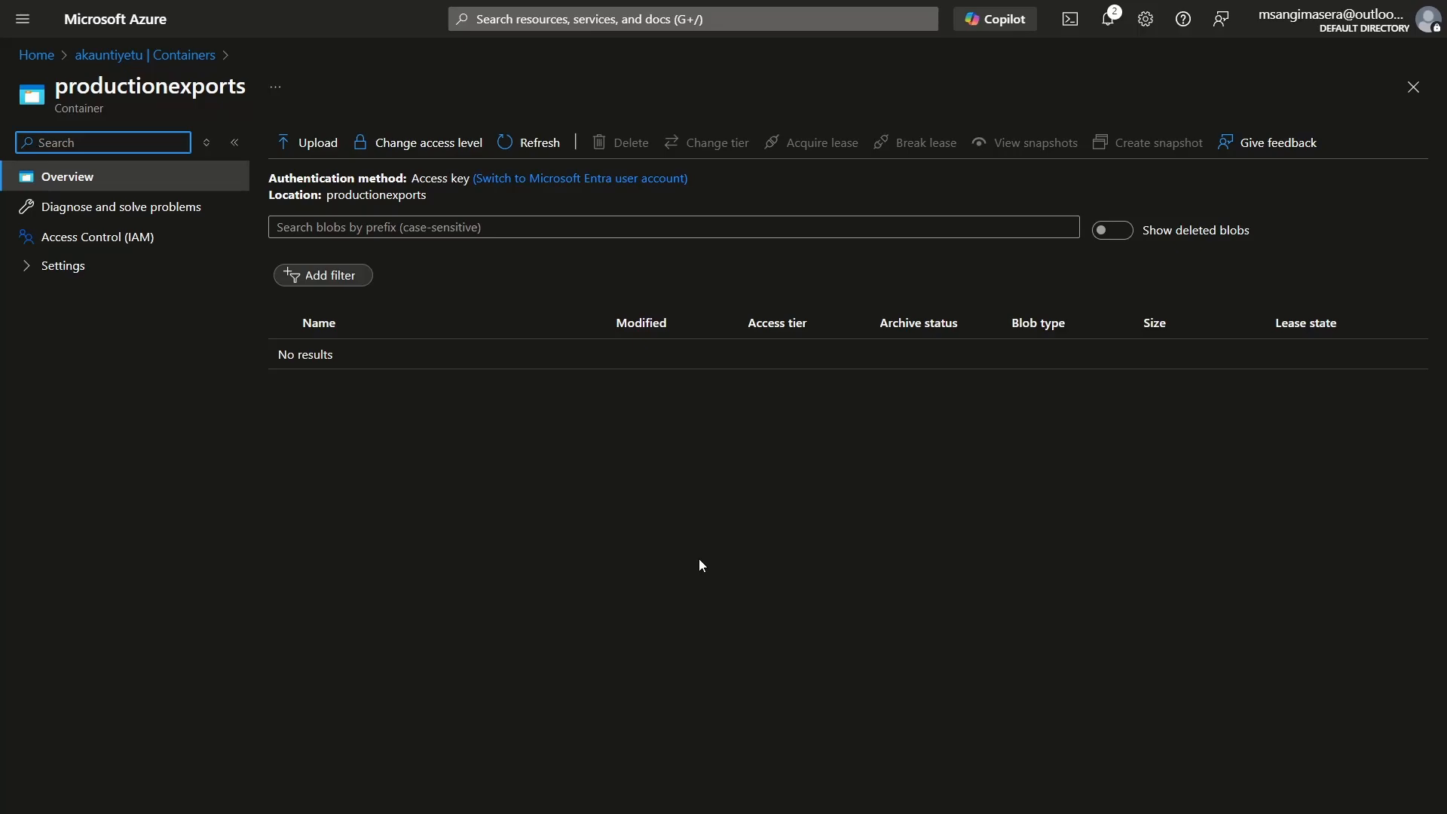
Step: Go back to the storage account's container list and reopen the productionexports container to recheck for the exported file
click(371, 419)
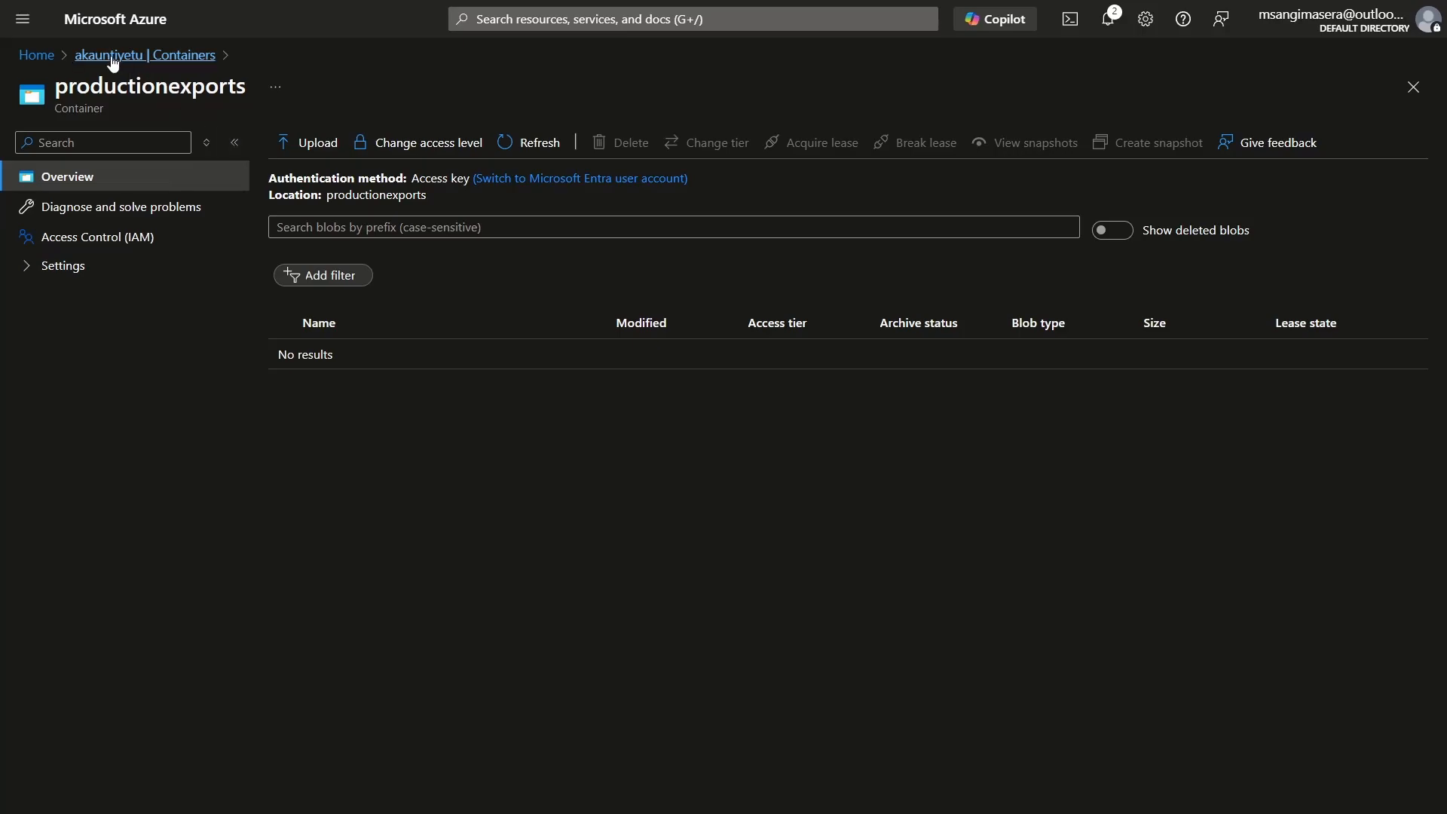
click(111, 55)
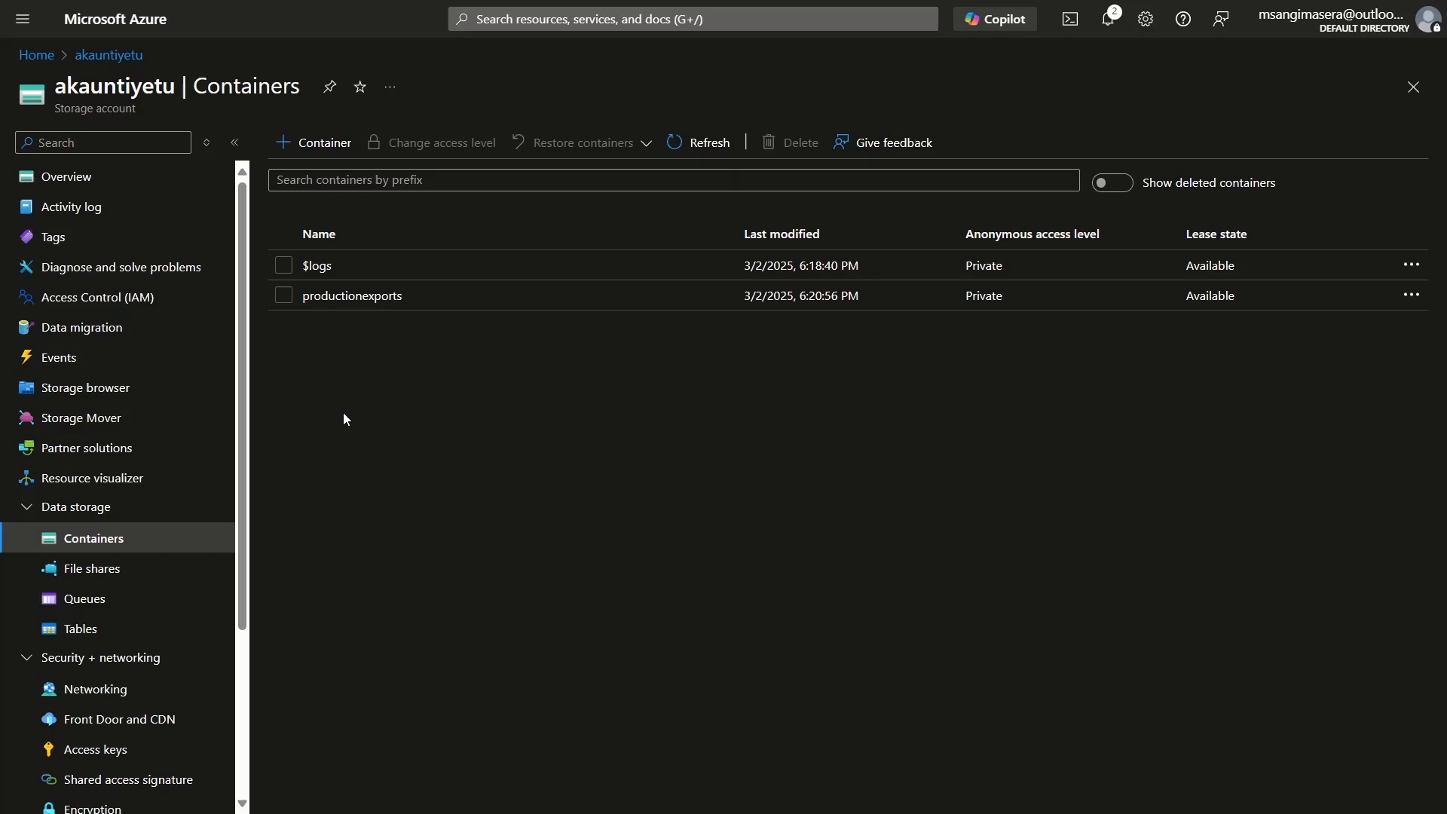
click(364, 301)
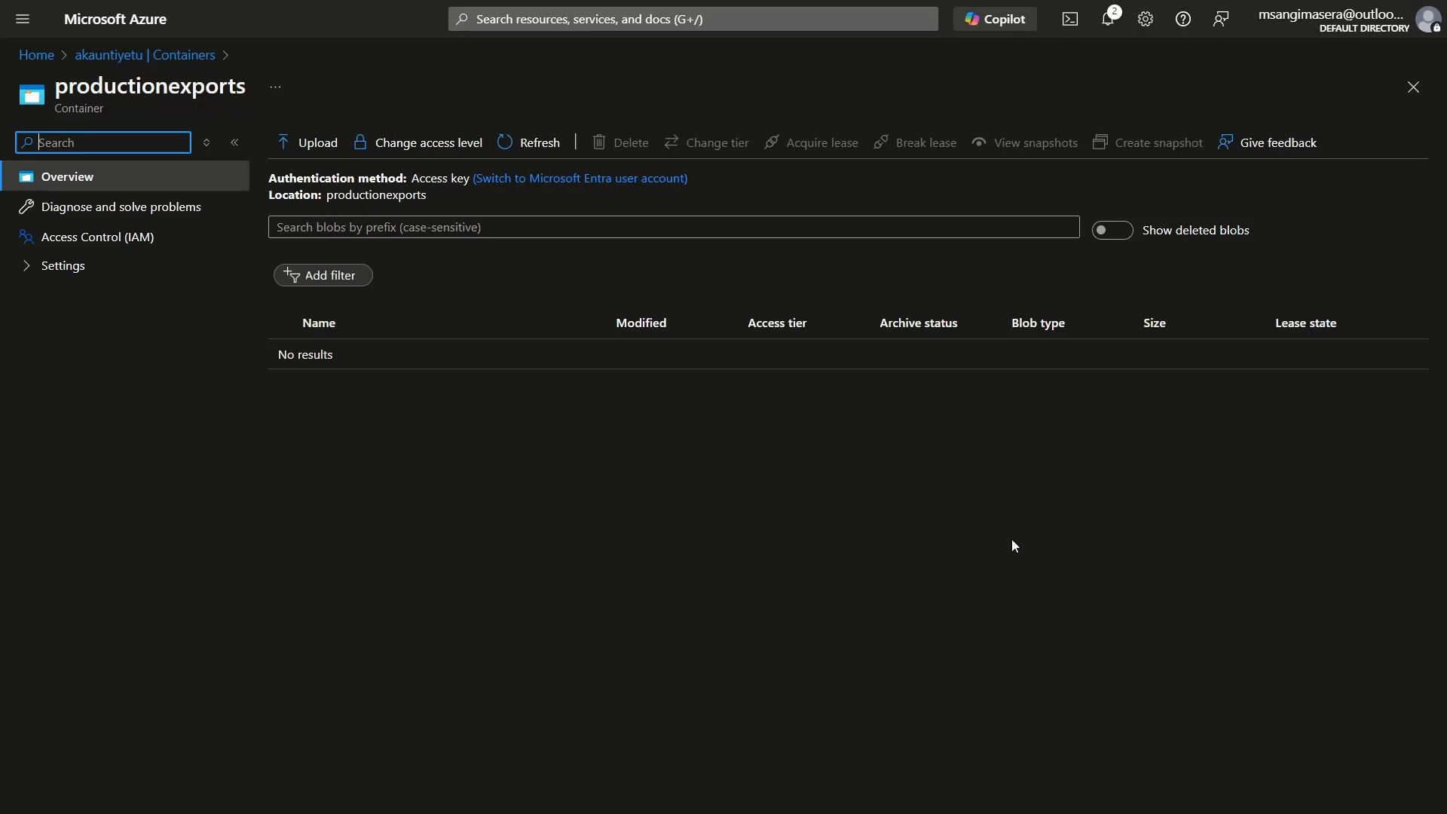
Step: Switch to the Microsoft Learn article on exporting databases and review its considerations, Azure storage setup, SAS generation and export creation sections
key(ctrl+Tab)
key(ctrl+Tab)
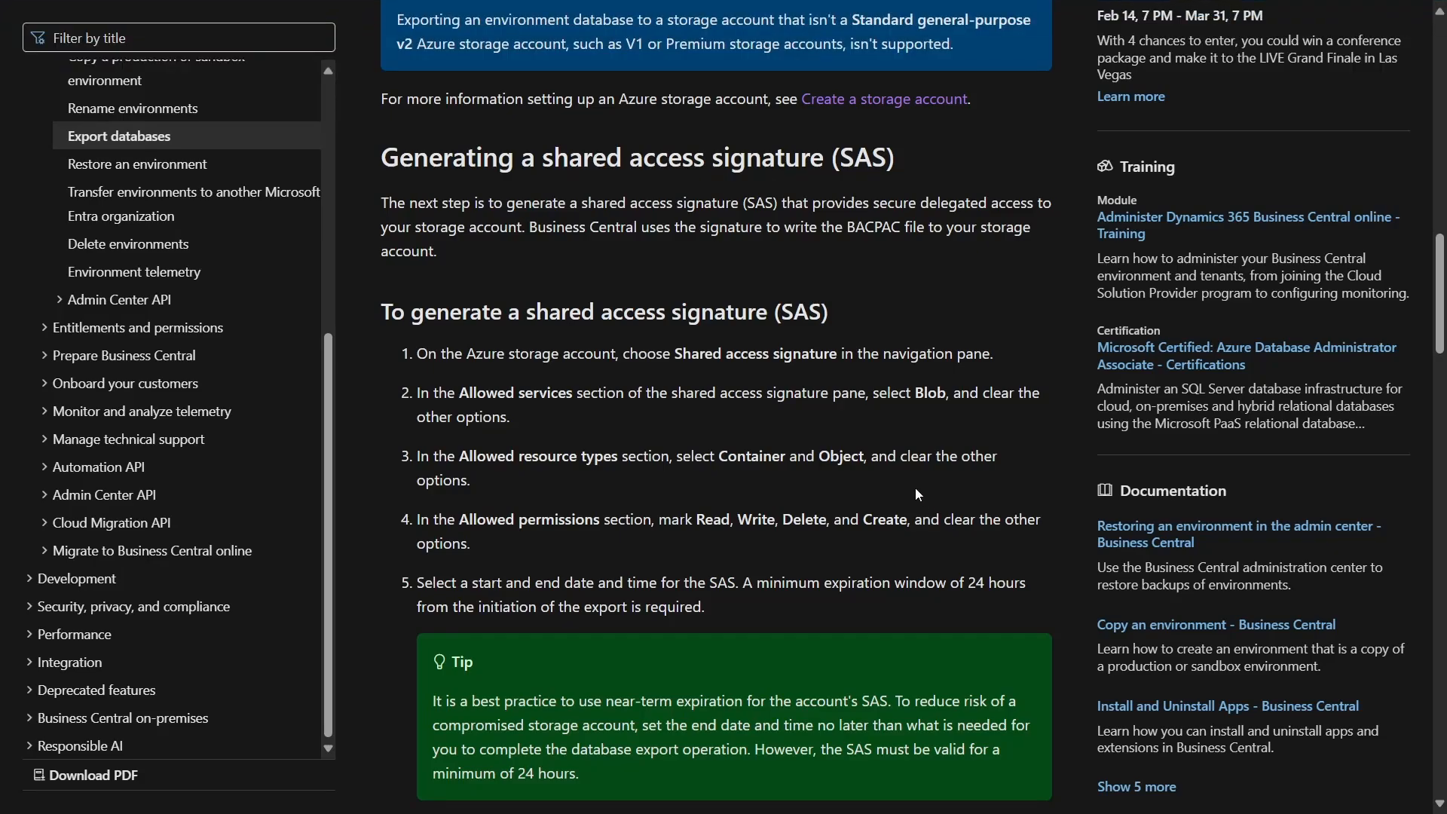
scroll(915, 487, up, 15)
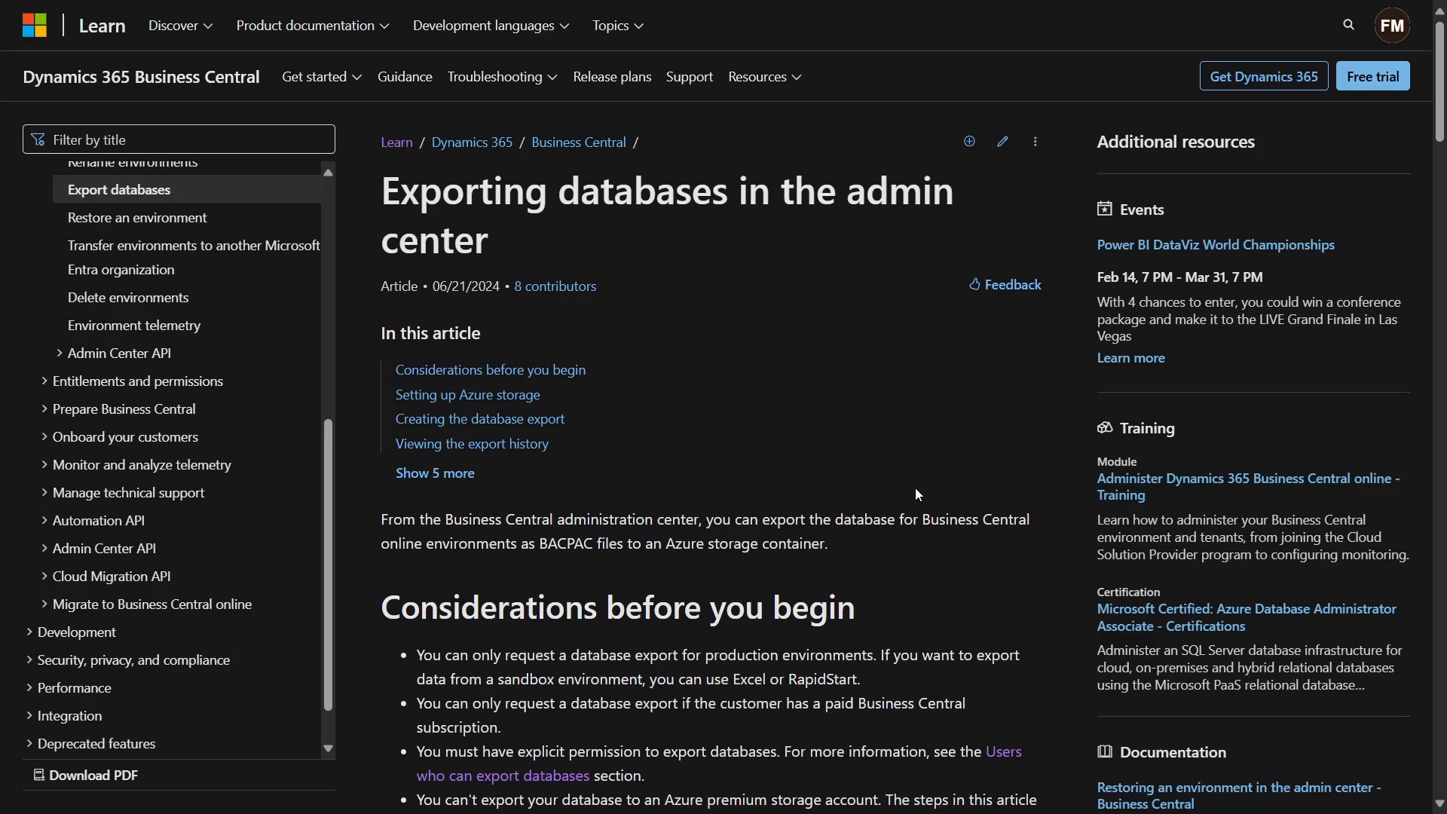
scroll(915, 486, down, 15)
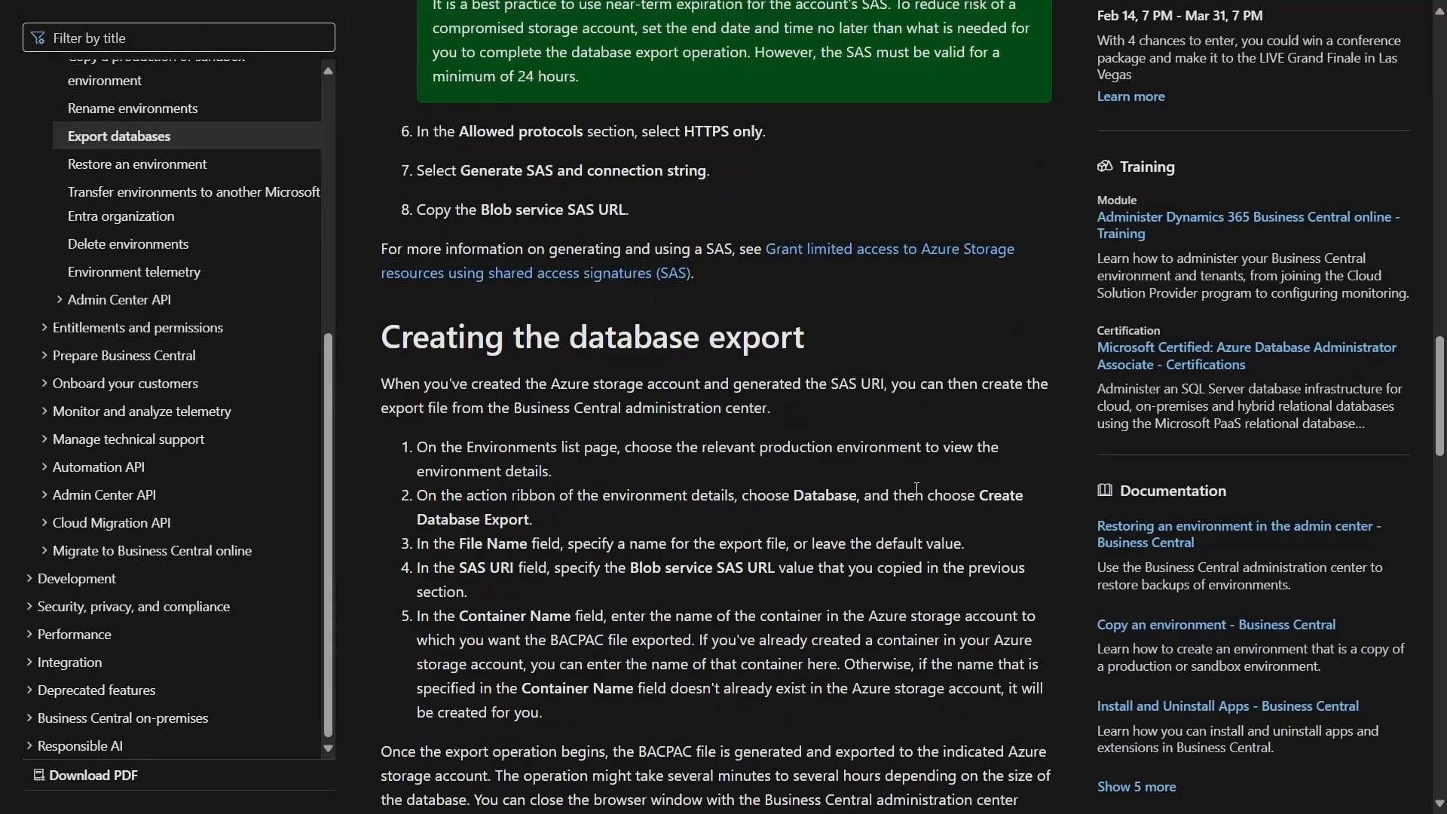
scroll(916, 487, down, 10)
scroll(915, 487, up, 20)
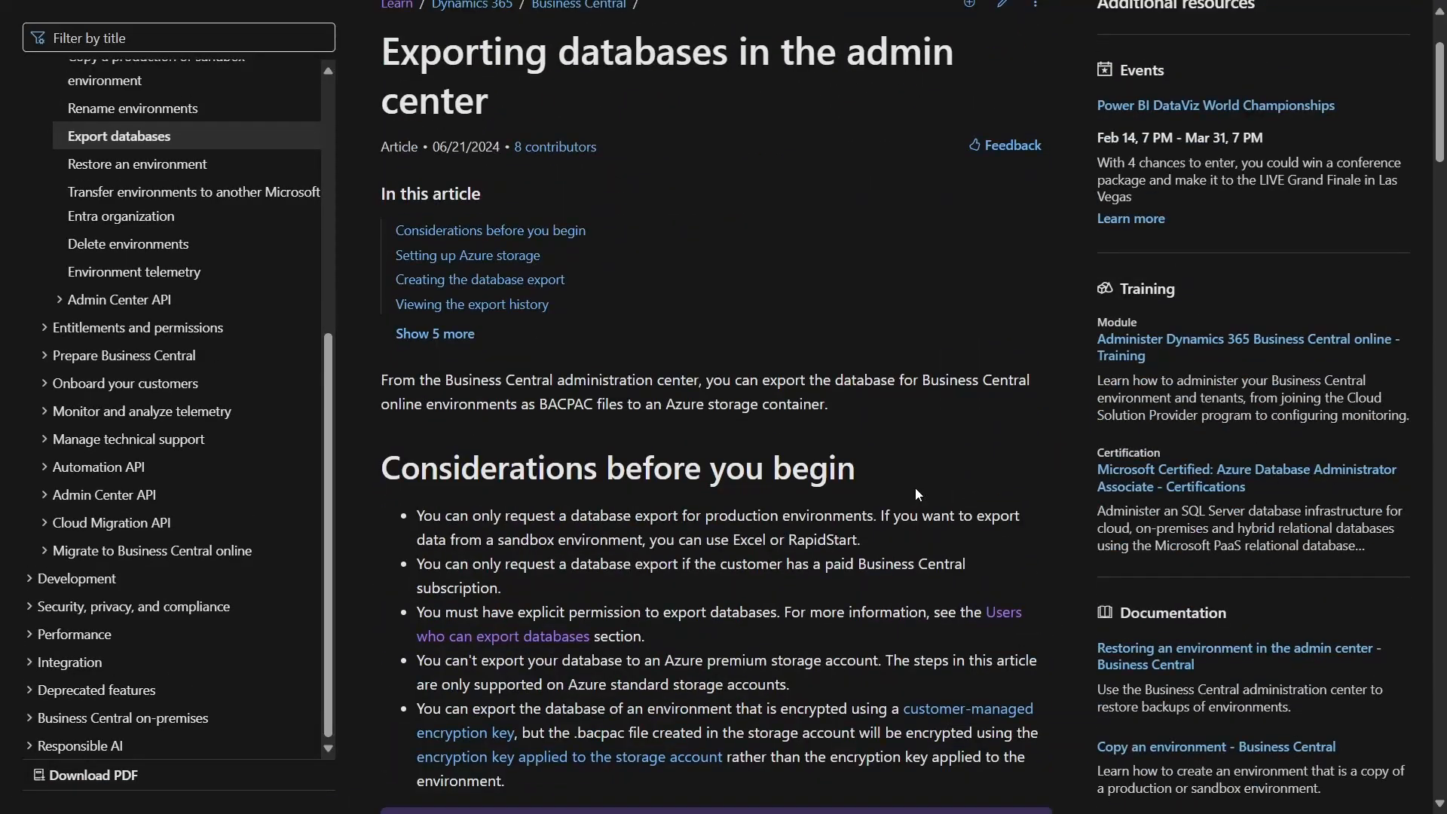
scroll(914, 487, down, 5)
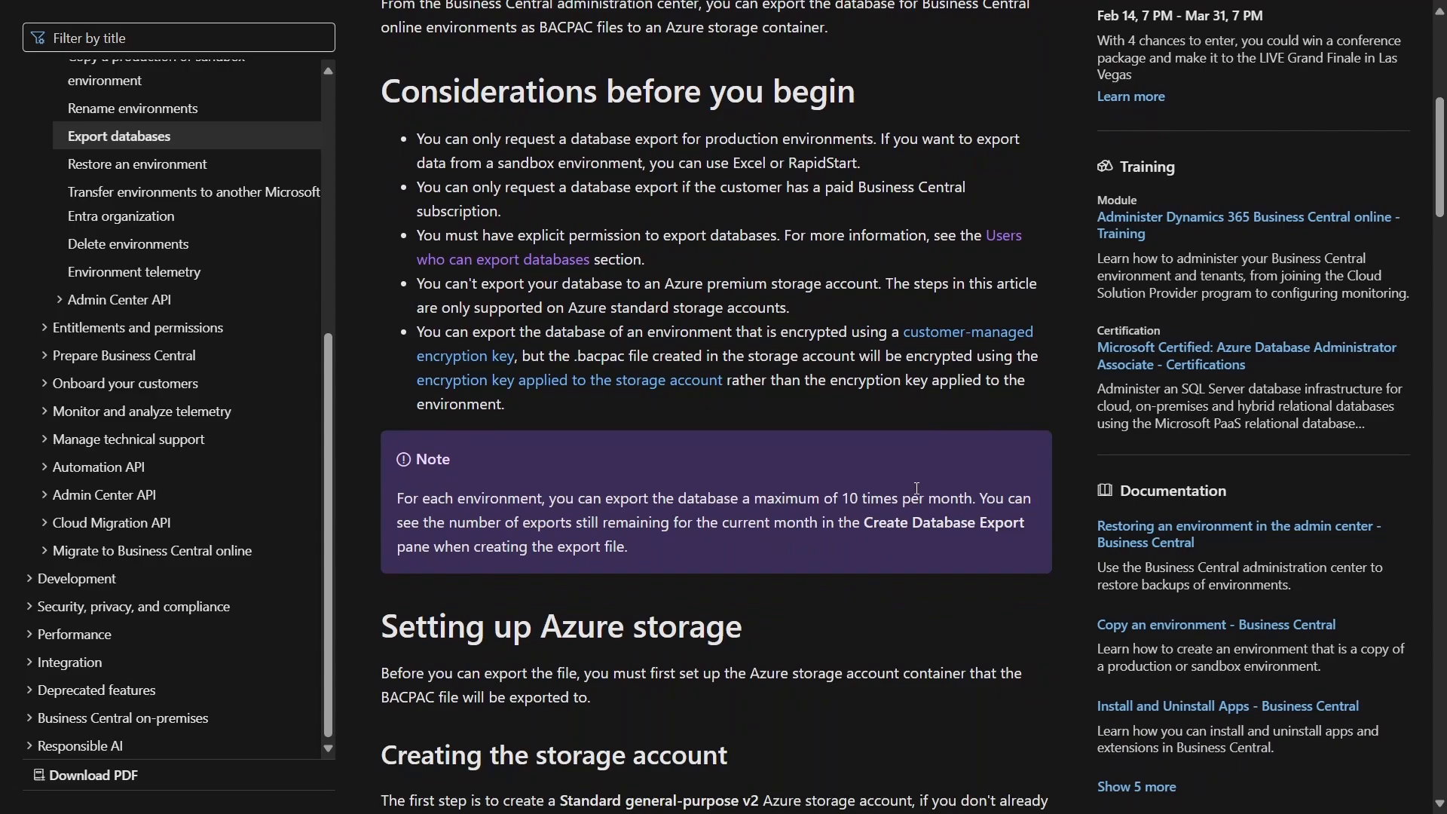
scroll(916, 488, down, 10)
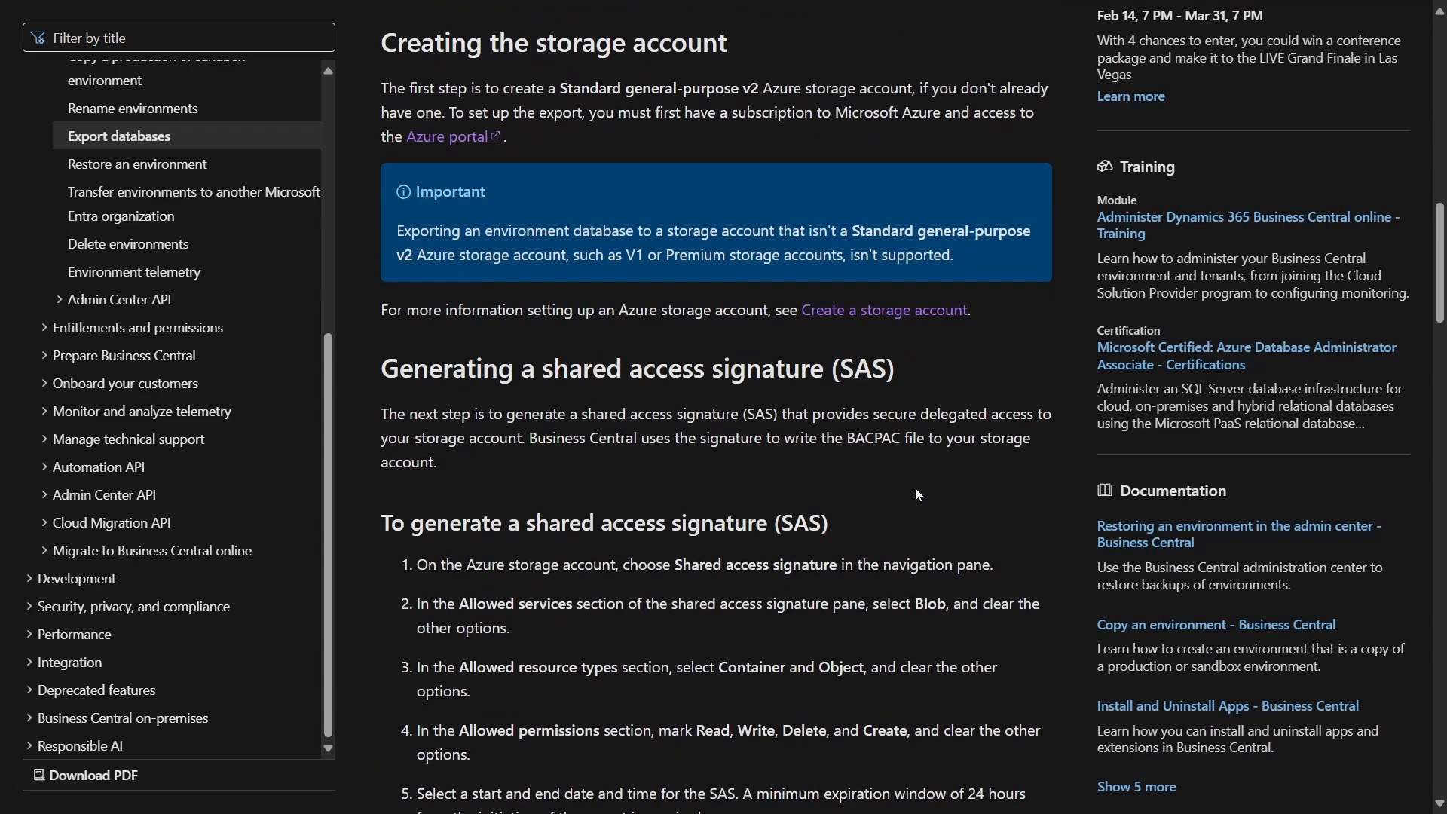
scroll(916, 488, down, 9)
scroll(916, 491, up, 20)
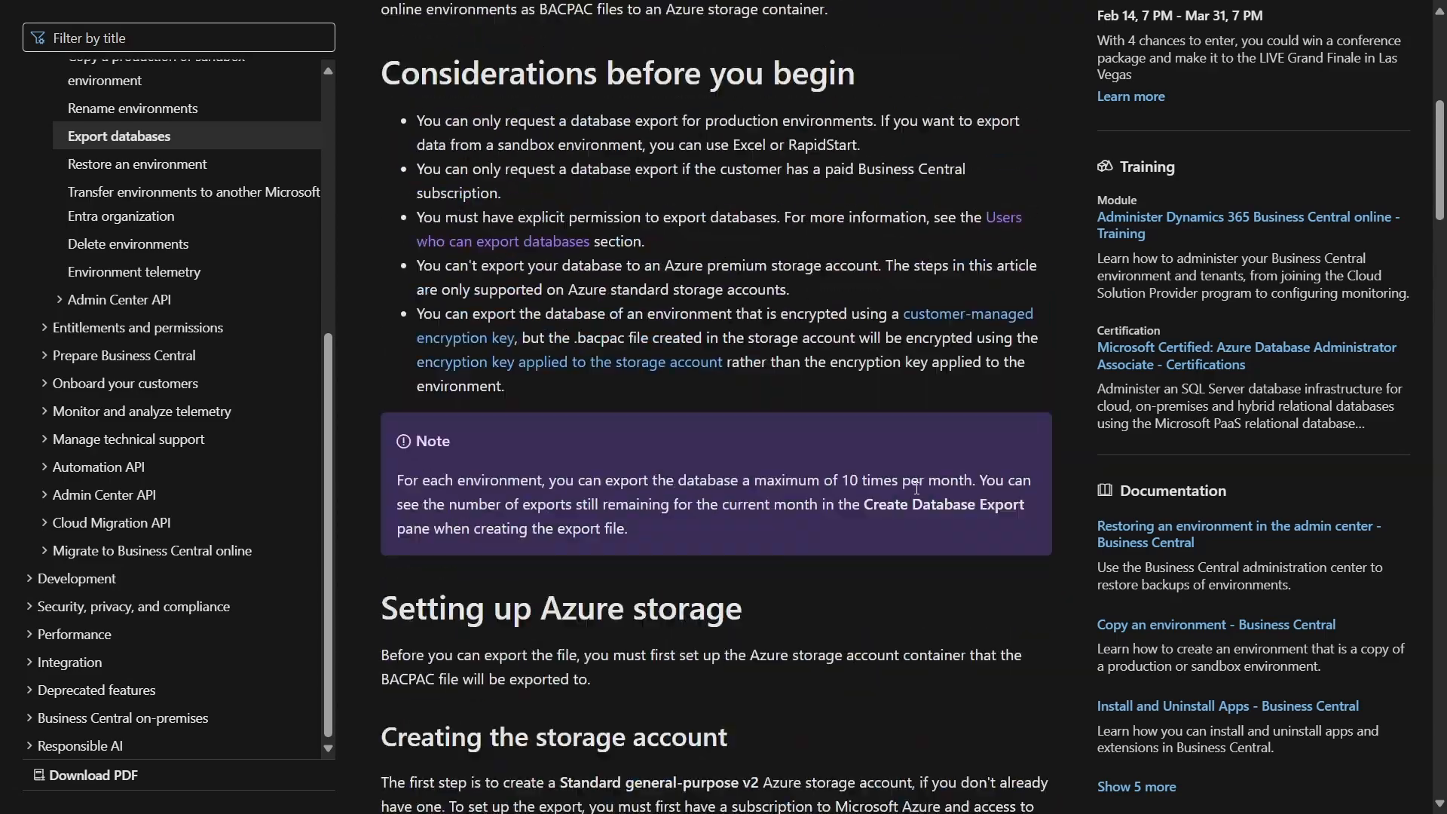